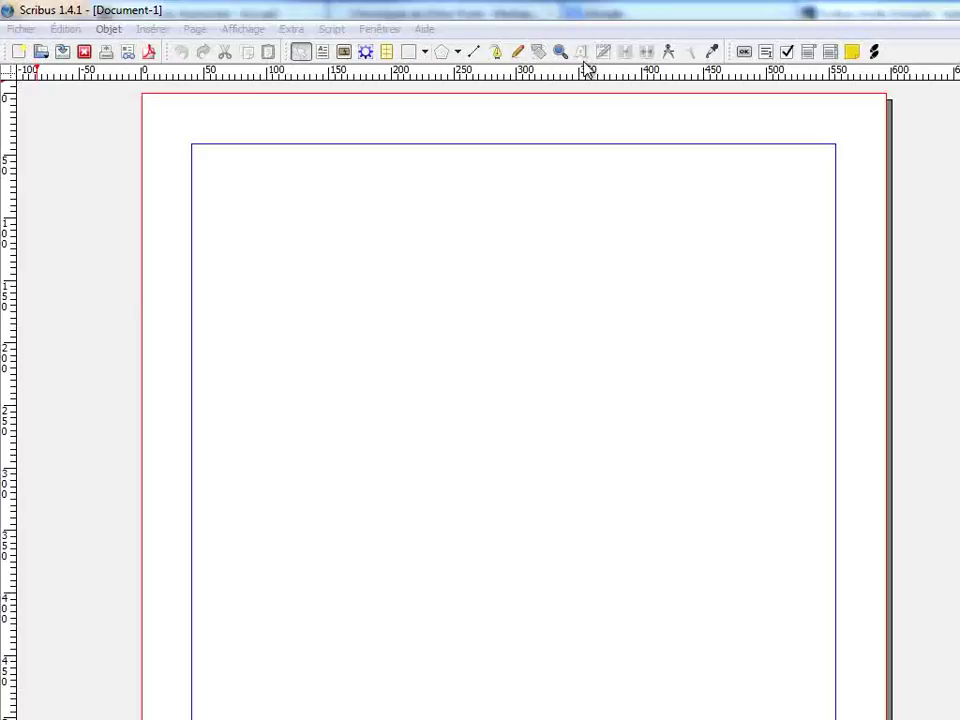
- Draw a text frame about 513 by 151 pt across the page's upper margin area and enter "Mon Journal" in it
left_click(321, 52)
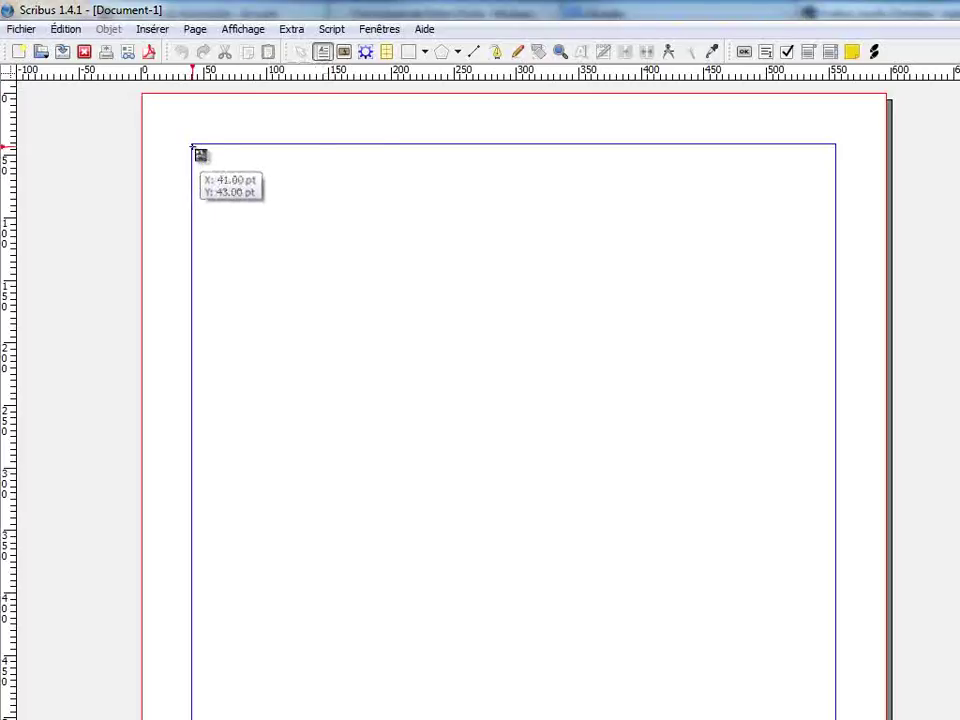
left_click_drag(195, 148, 834, 332)
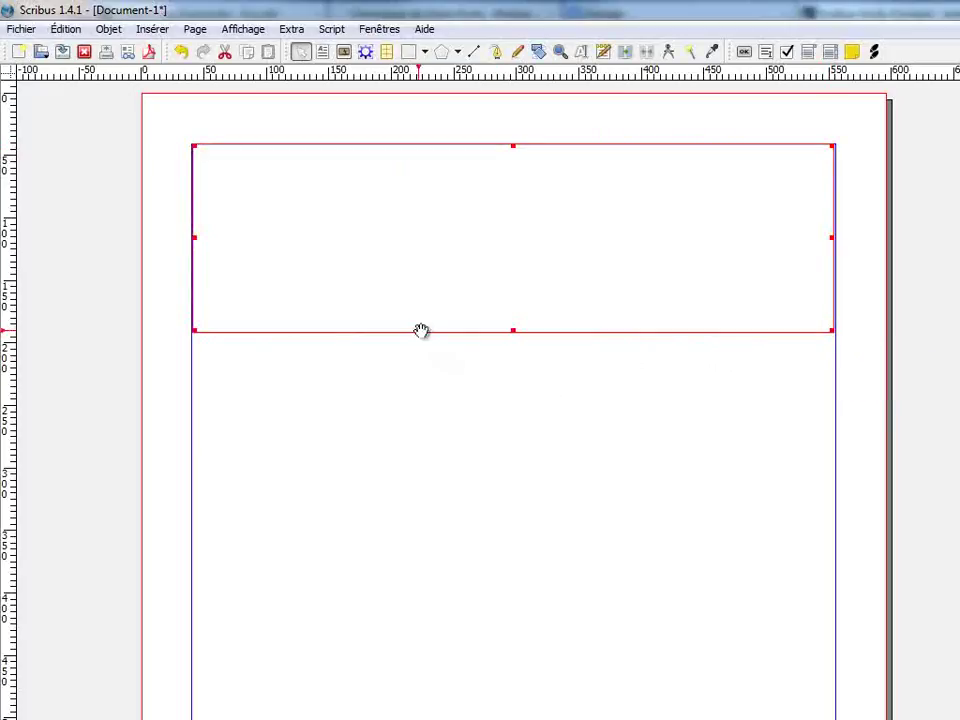
double_click(352, 252)
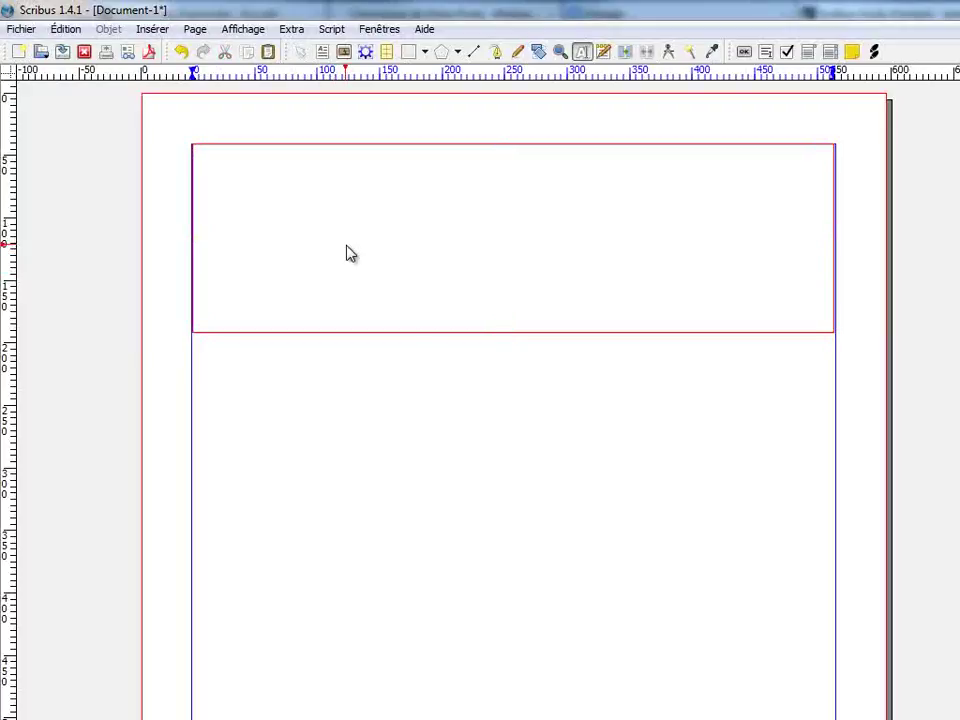
type("Mon Journal")
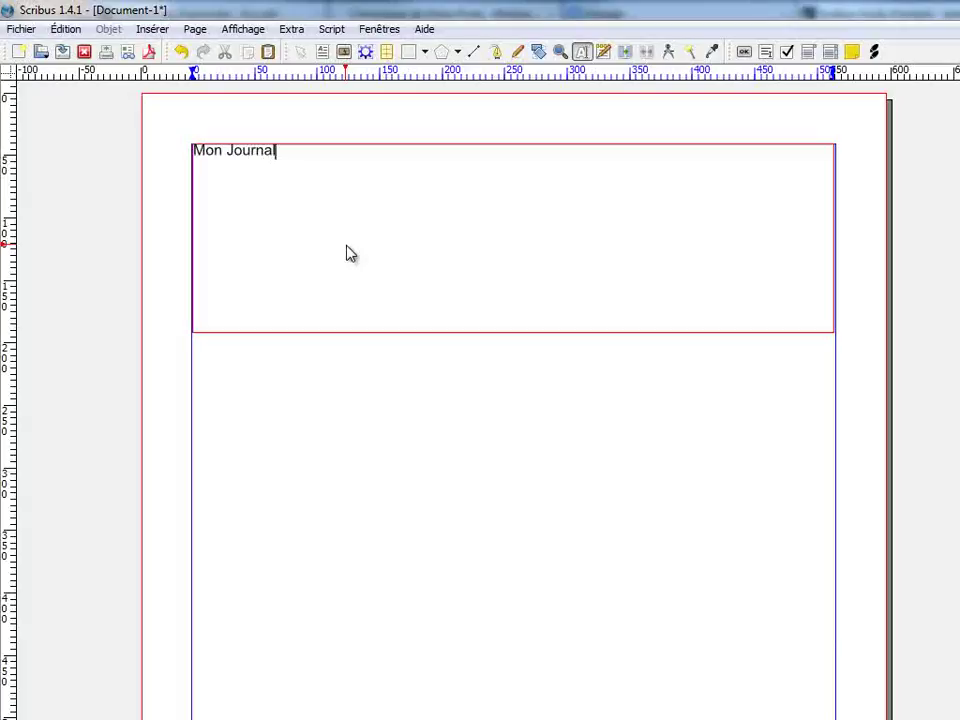
right_click(394, 231)
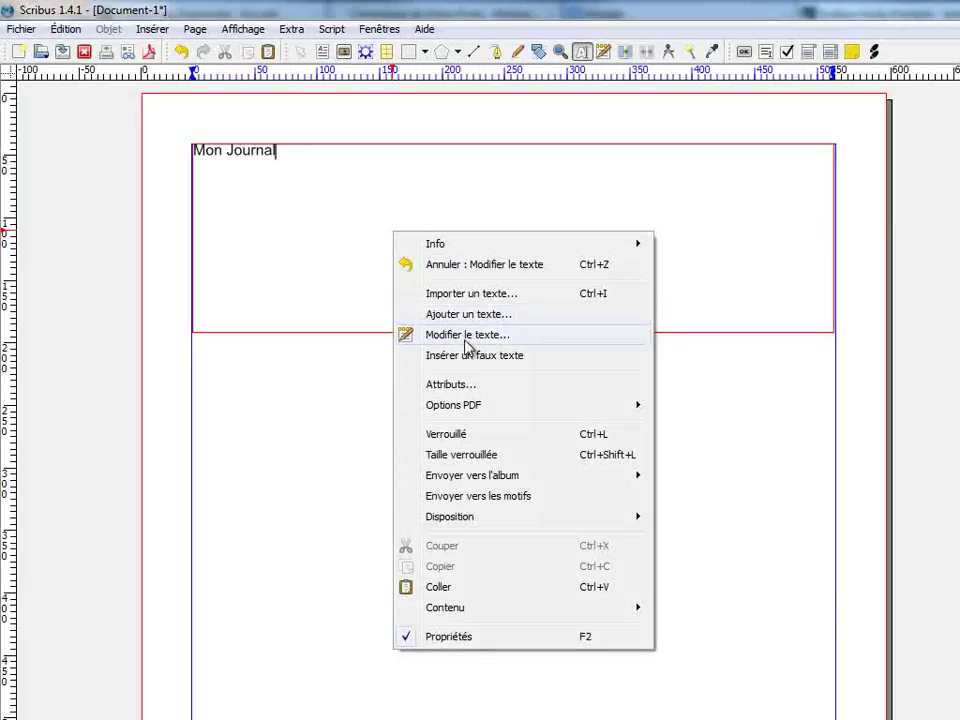
left_click(312, 222)
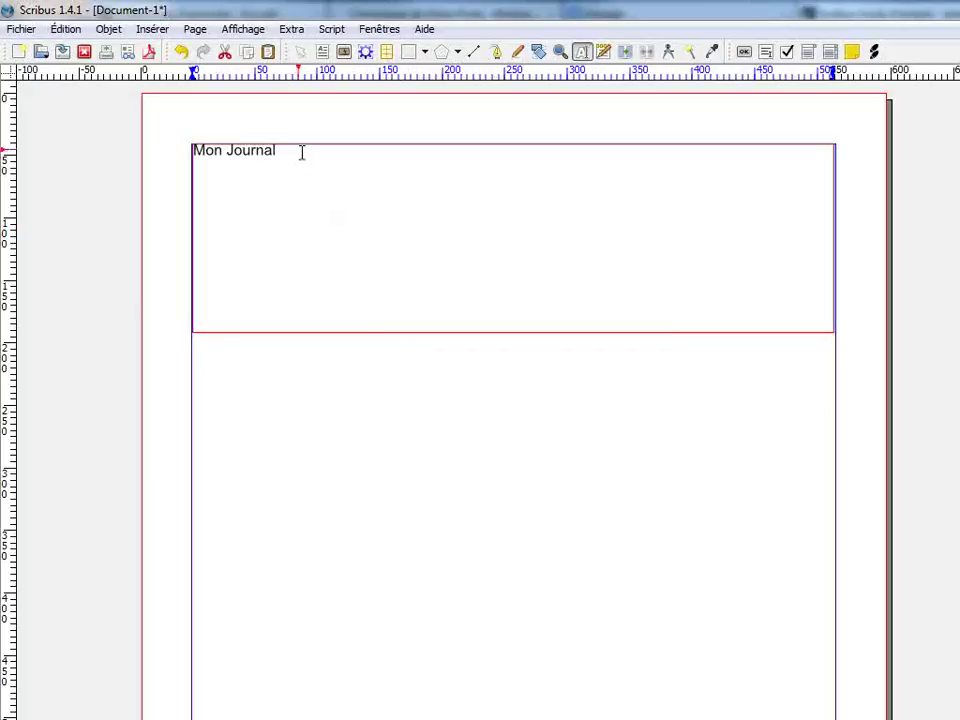
left_click_drag(304, 155, 203, 145)
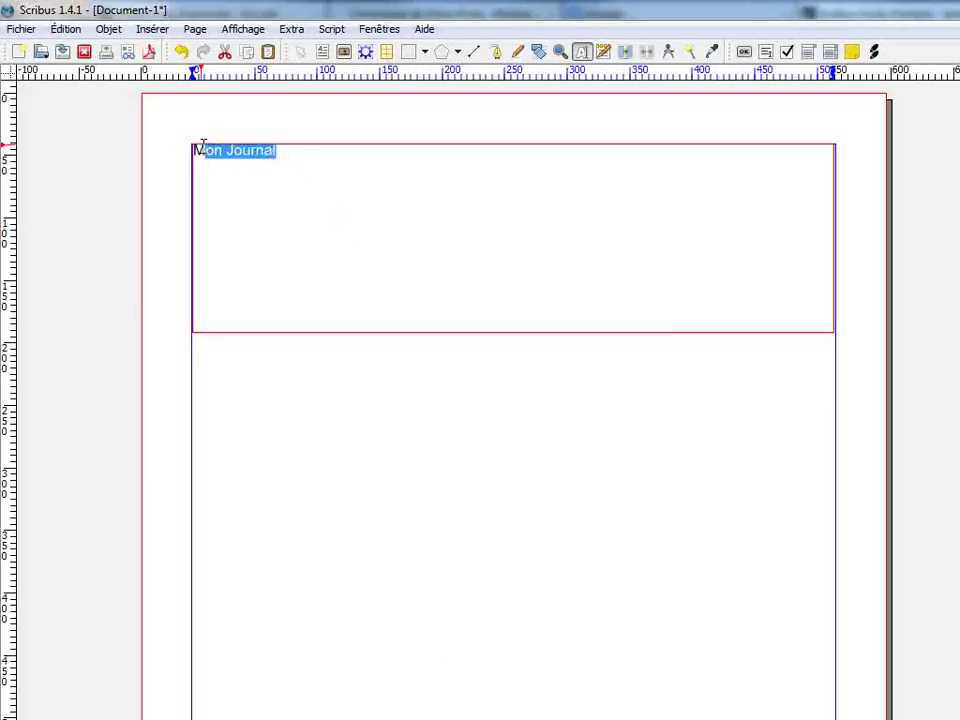
left_click(388, 399)
left_click(397, 257)
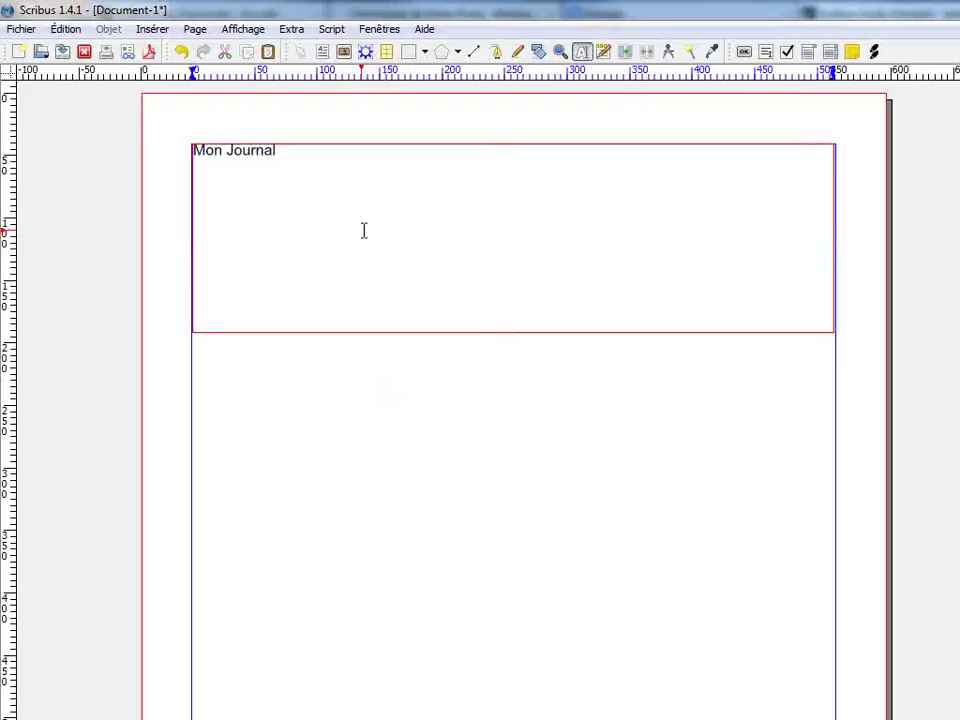
left_click_drag(285, 154, 193, 150)
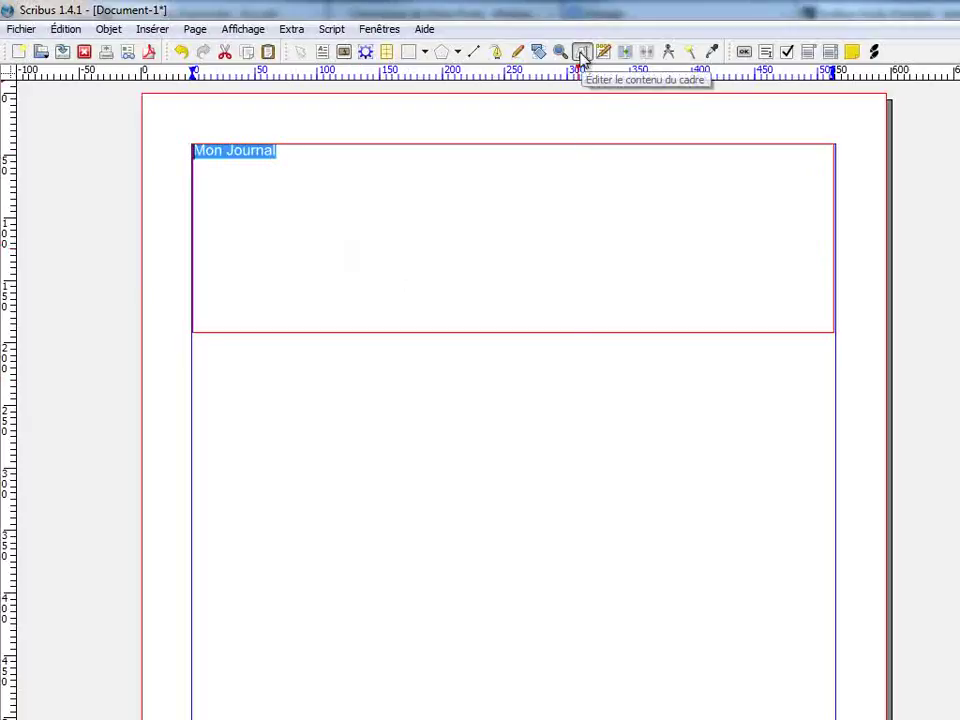
left_click(377, 431)
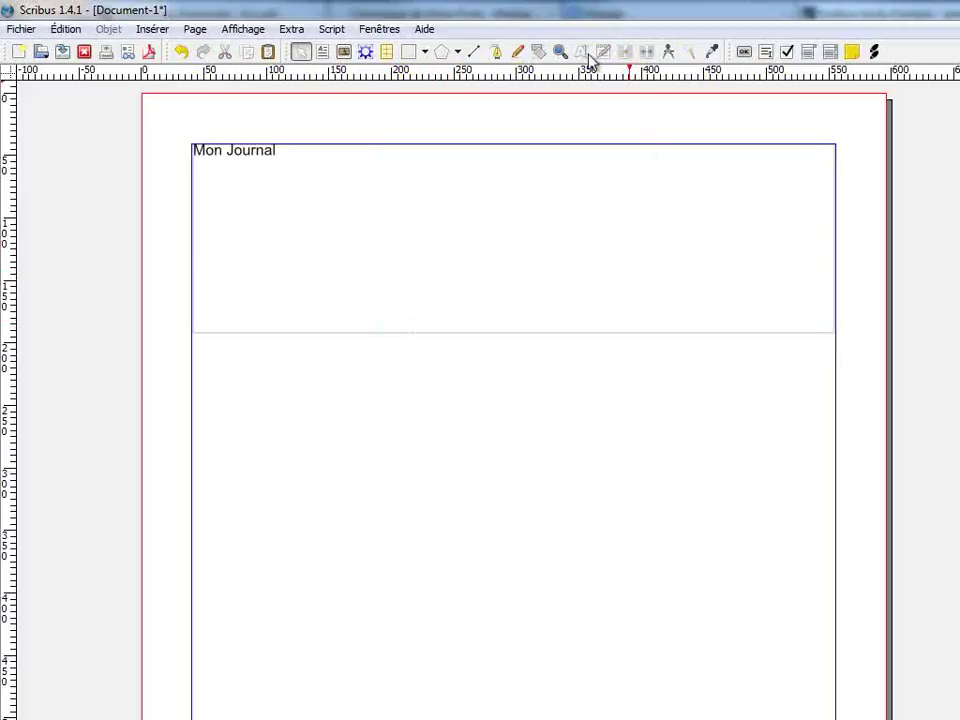
left_click(516, 146)
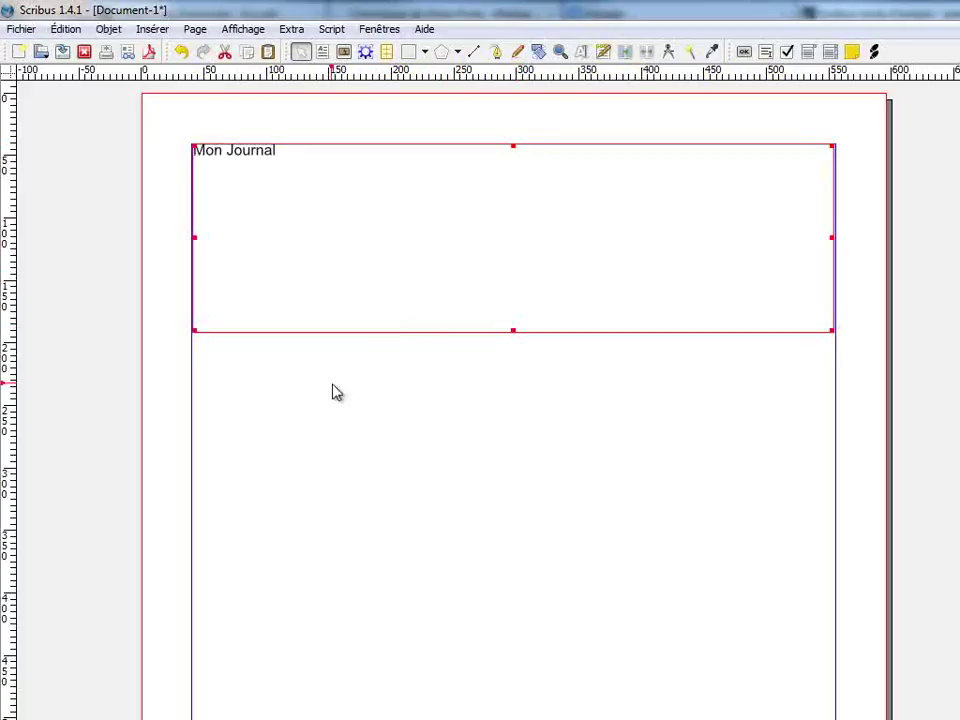
left_click(581, 52)
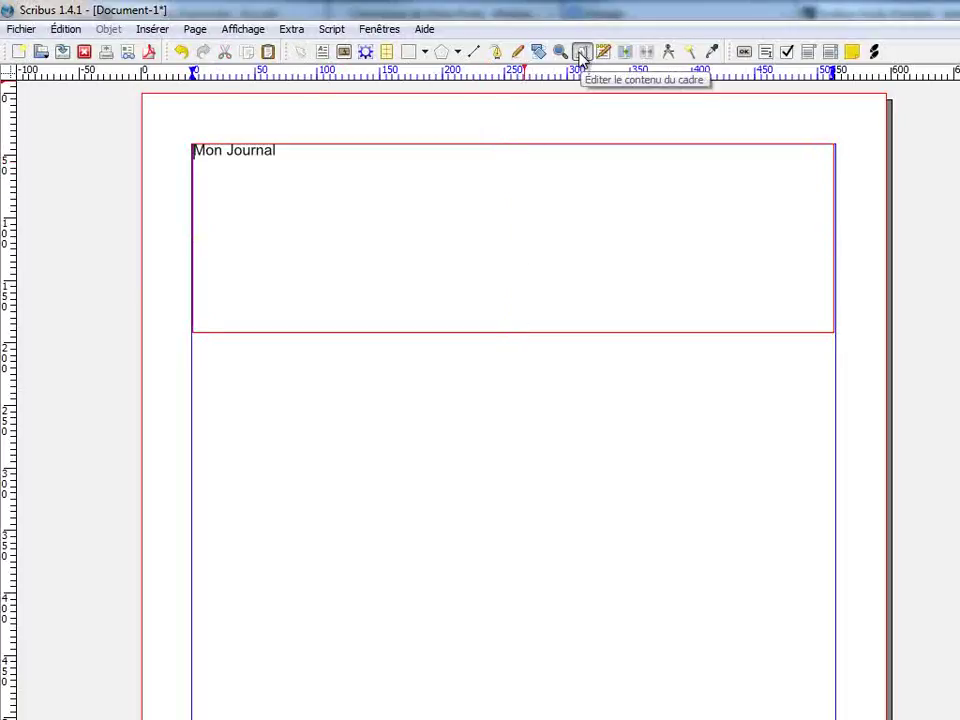
left_click_drag(280, 151, 196, 151)
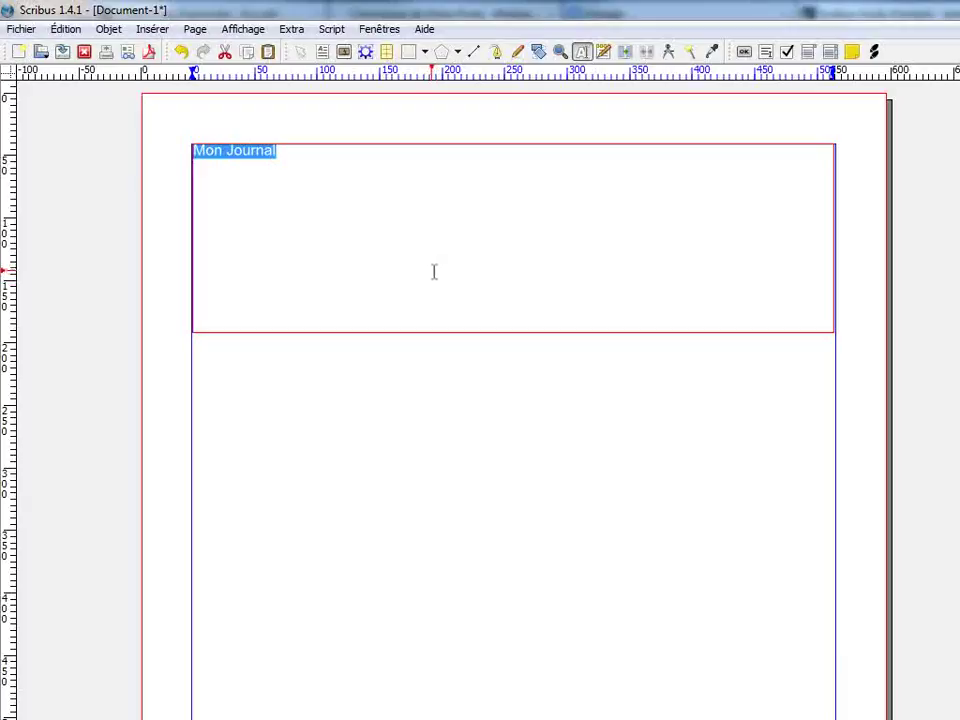
right_click(377, 229)
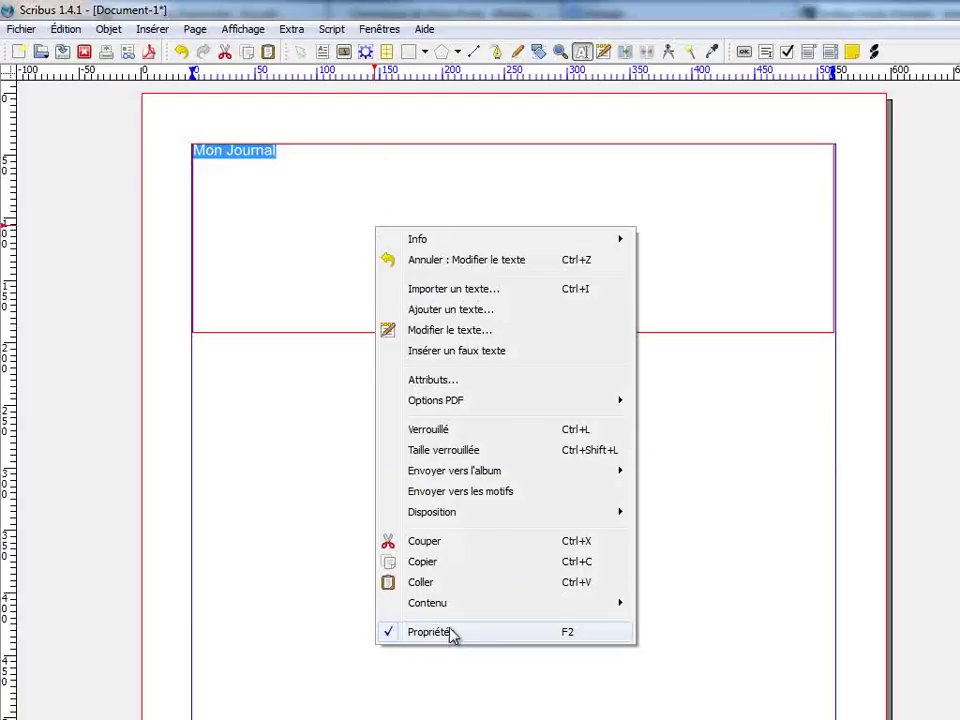
left_click(335, 652)
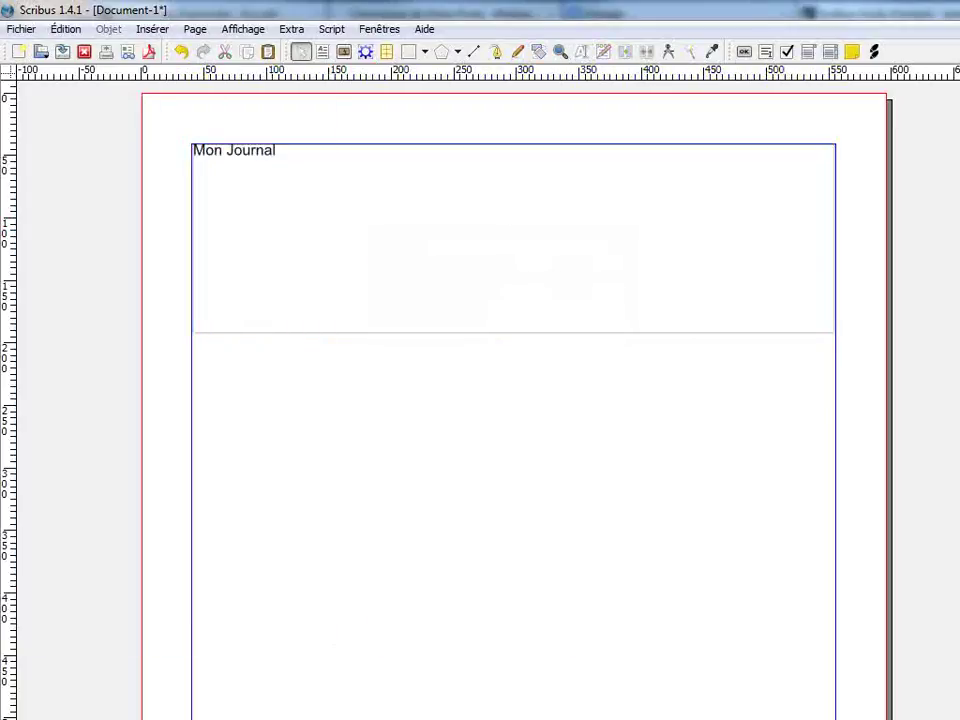
- Move the Properties palette onto the page and show the text properties for the selected title "Mon Journal"
left_click_drag(793, 399, 727, 234)
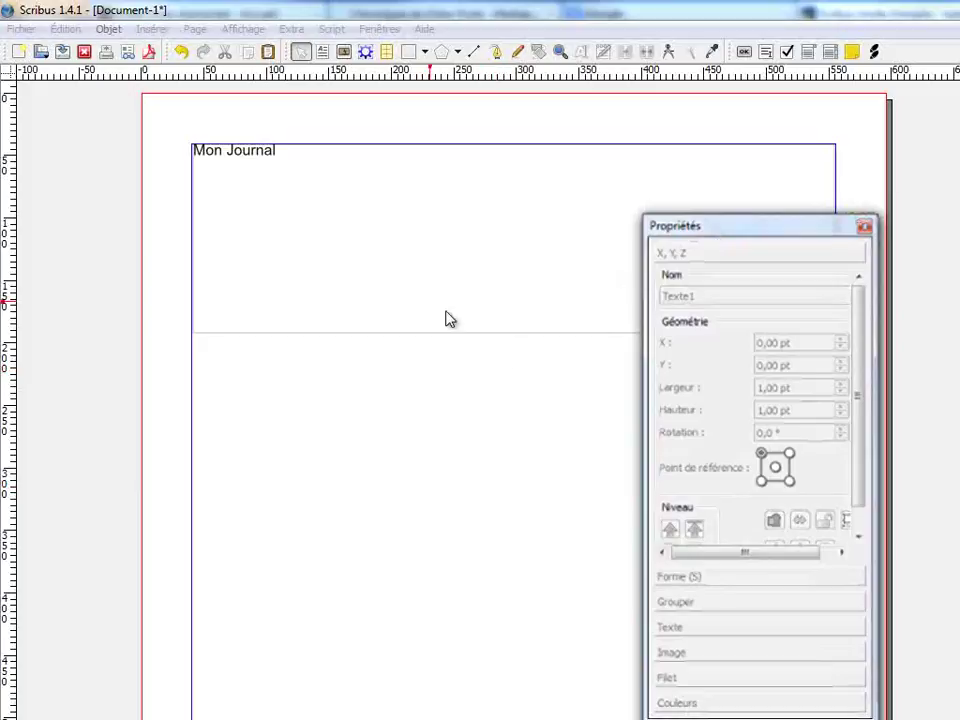
left_click(338, 256)
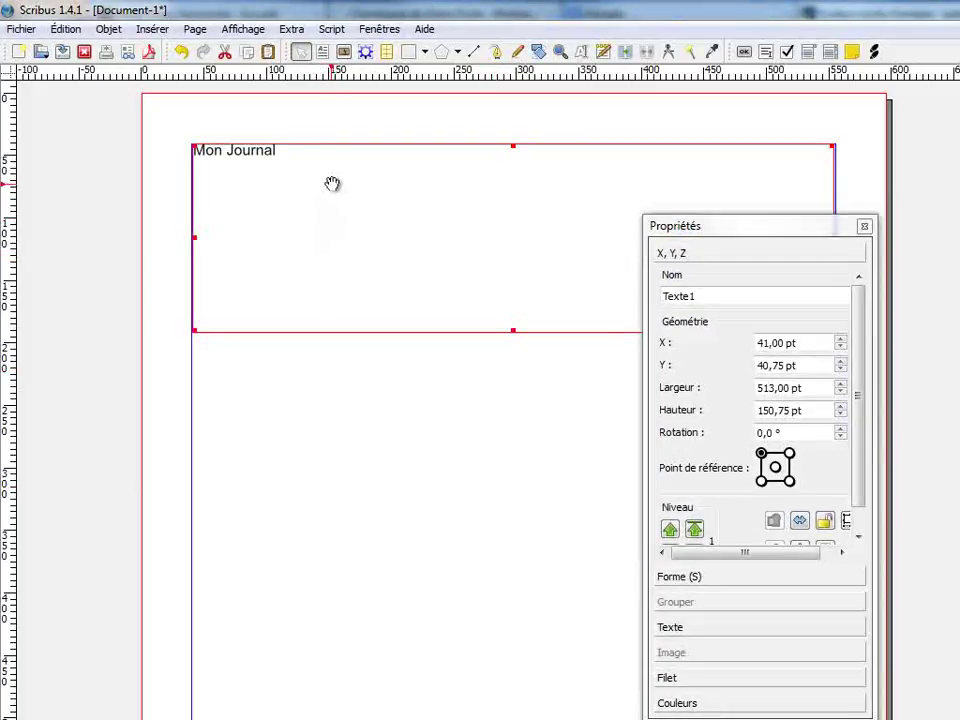
double_click(290, 160)
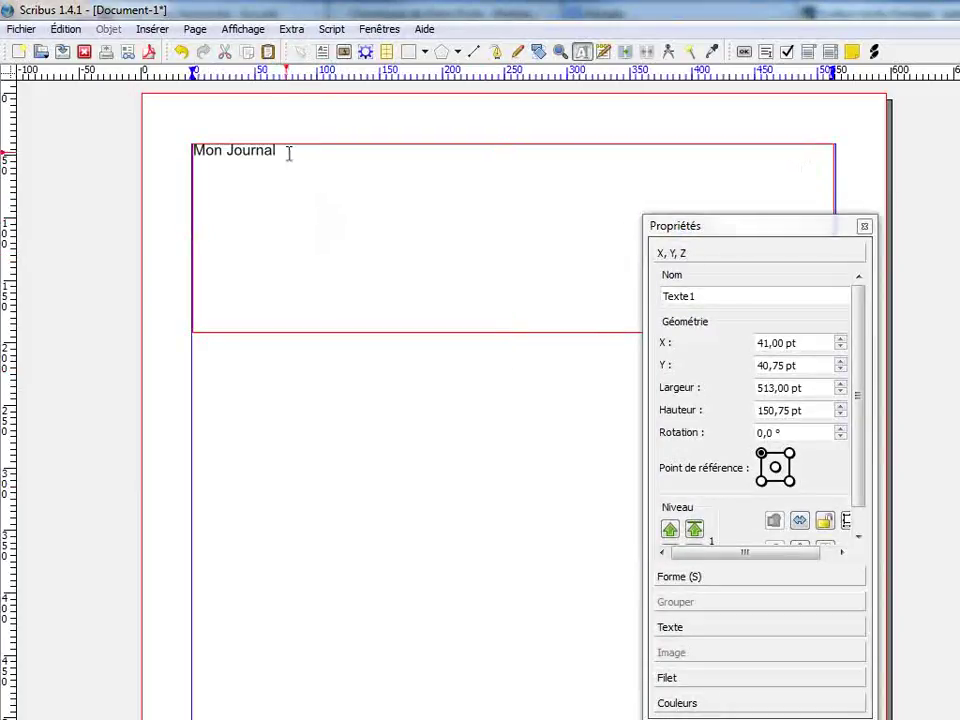
left_click_drag(283, 154, 171, 150)
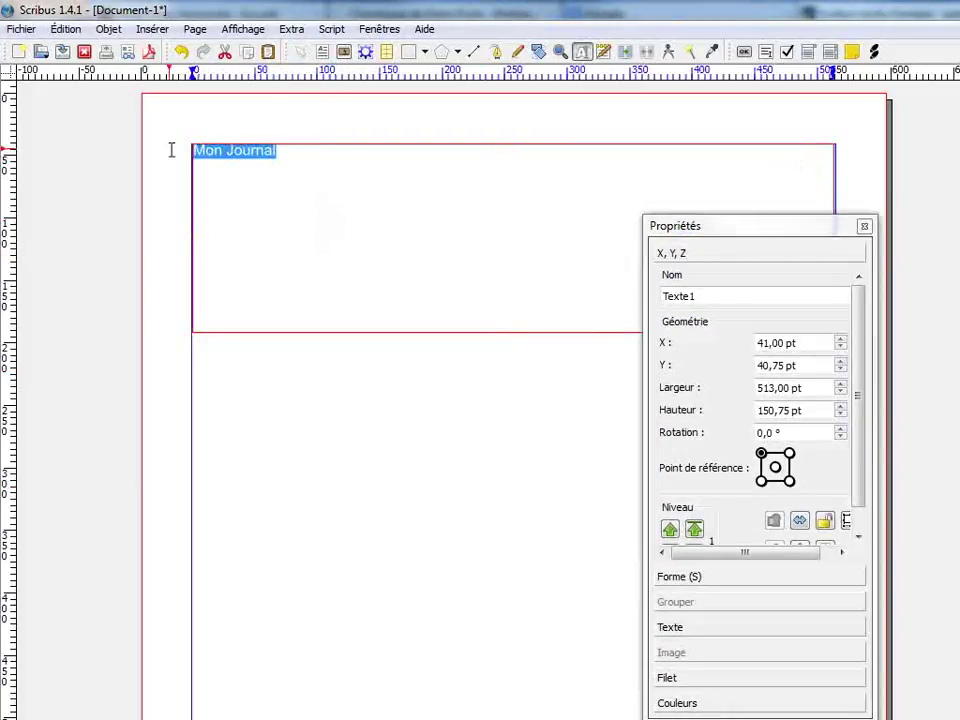
left_click(669, 628)
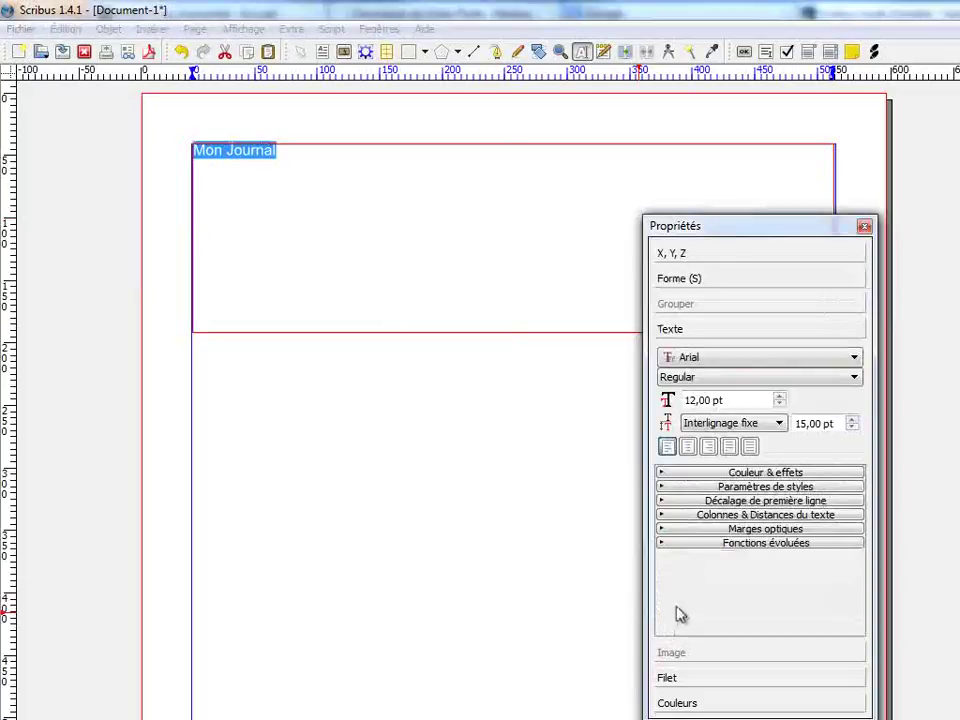
- Increase the font size of the title "Mon Journal" stepwise to 40 pt
left_click(781, 397)
left_click(781, 397)
left_click(781, 397)
left_click(781, 397)
left_click(781, 397)
left_click(781, 397)
left_click(781, 397)
left_click(781, 397)
left_click(781, 397)
left_click(781, 397)
left_click(781, 397)
left_click(781, 397)
left_click(781, 397)
left_click(781, 397)
left_click(781, 397)
left_click(781, 397)
left_click(781, 397)
left_click(781, 397)
left_click(781, 397)
left_click(781, 397)
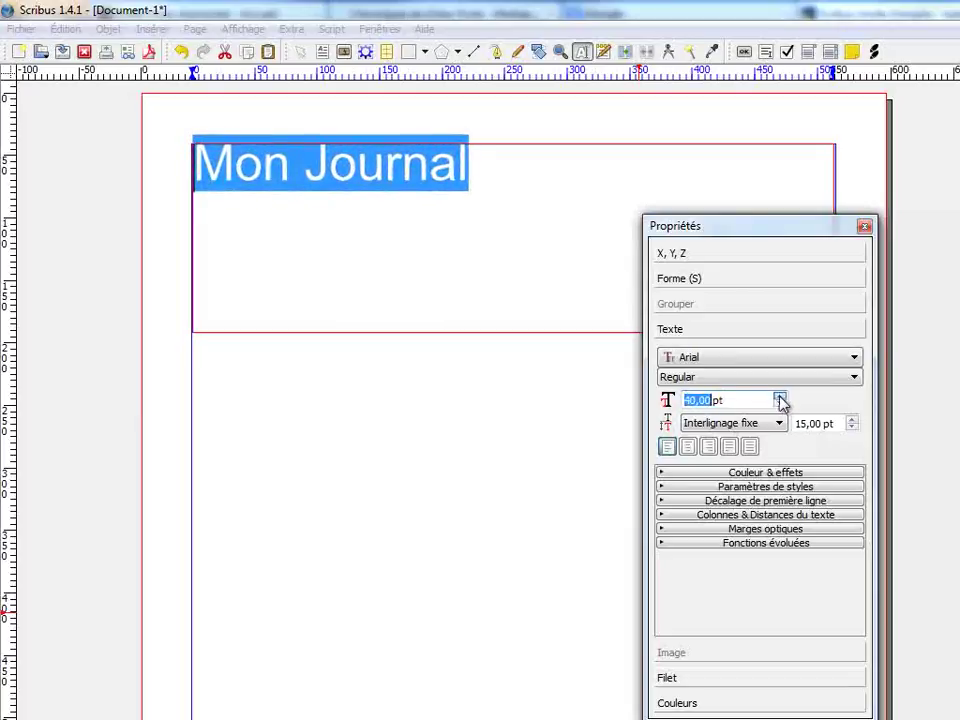
- Set the font size of the title "Mon Journal" to 72 pt
double_click(700, 401)
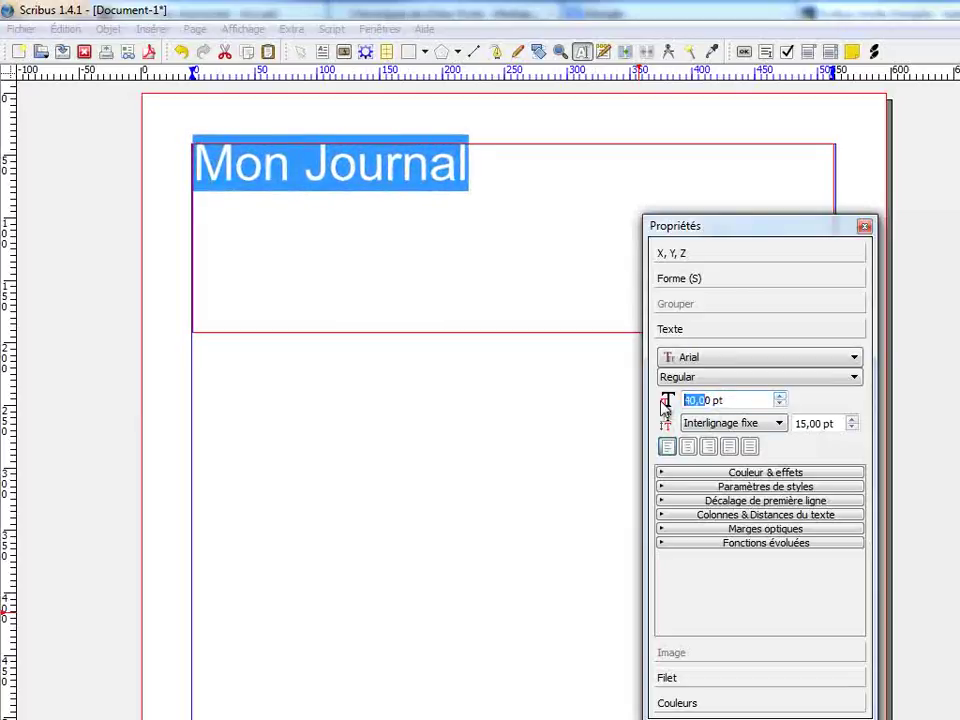
left_click(716, 403)
left_click_drag(713, 403, 636, 405)
type("72")
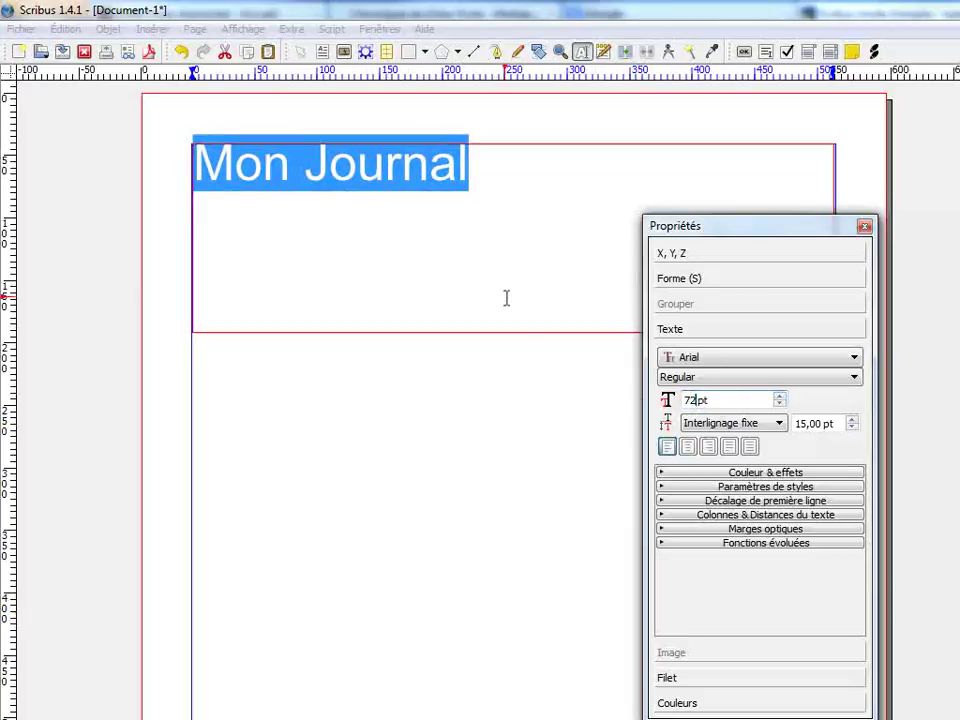
key("Return")
- Change the title's font to Algerian and centre it horizontally in its text frame
left_click_drag(690, 180, 143, 168)
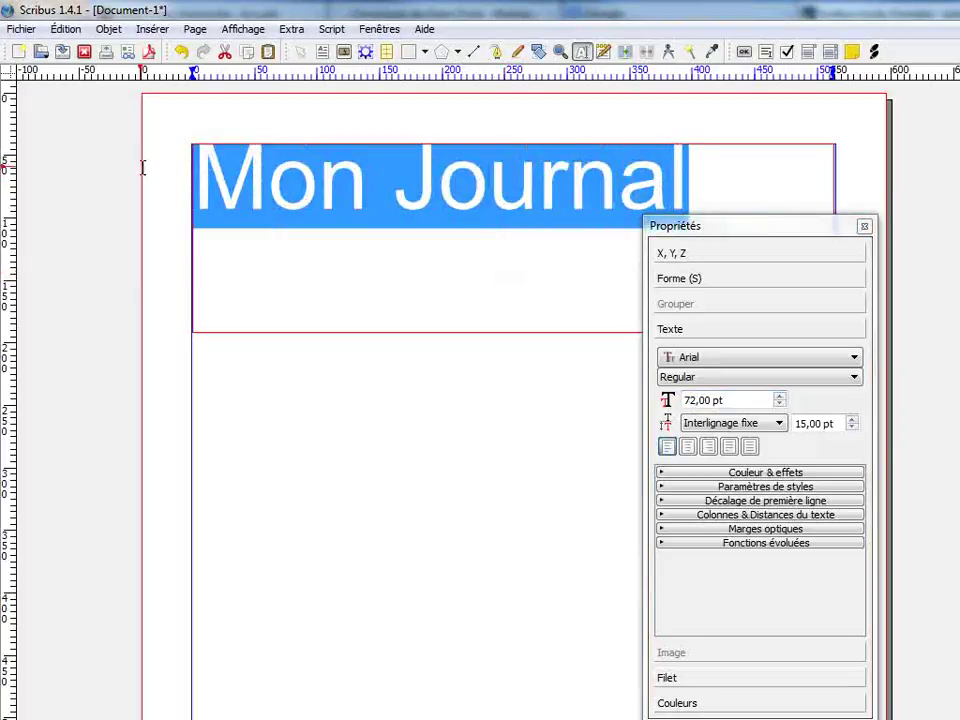
left_click(736, 362)
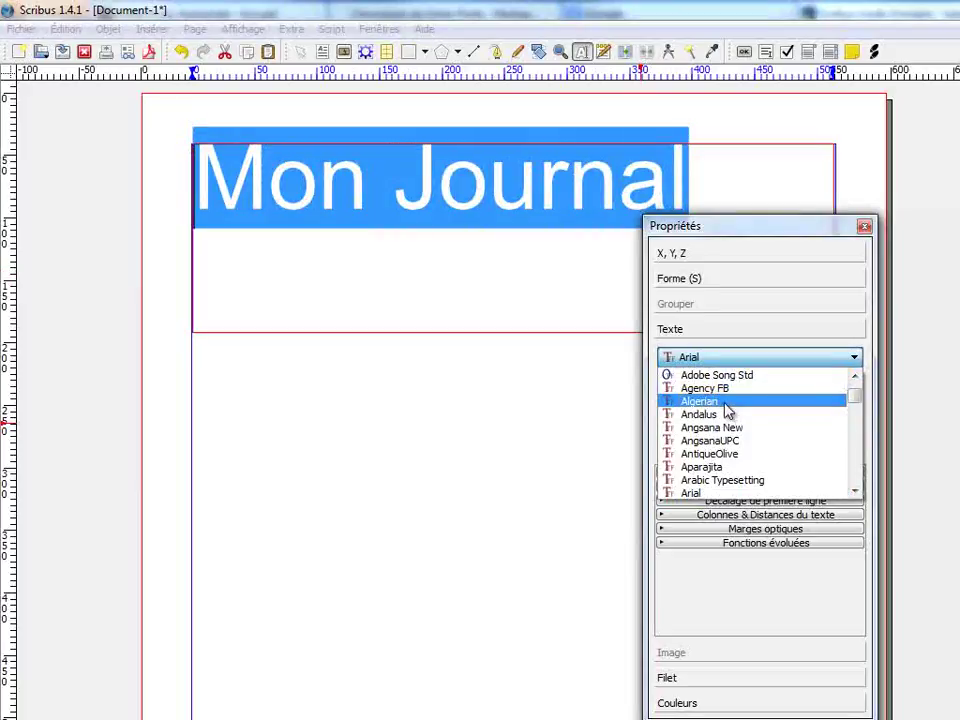
left_click(727, 405)
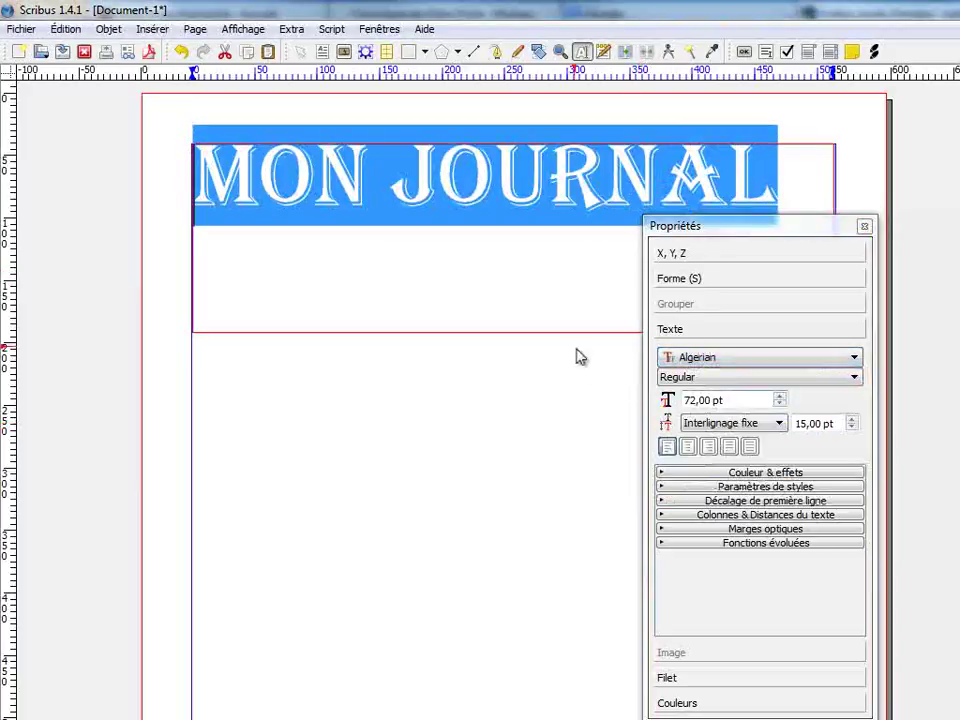
left_click(689, 448)
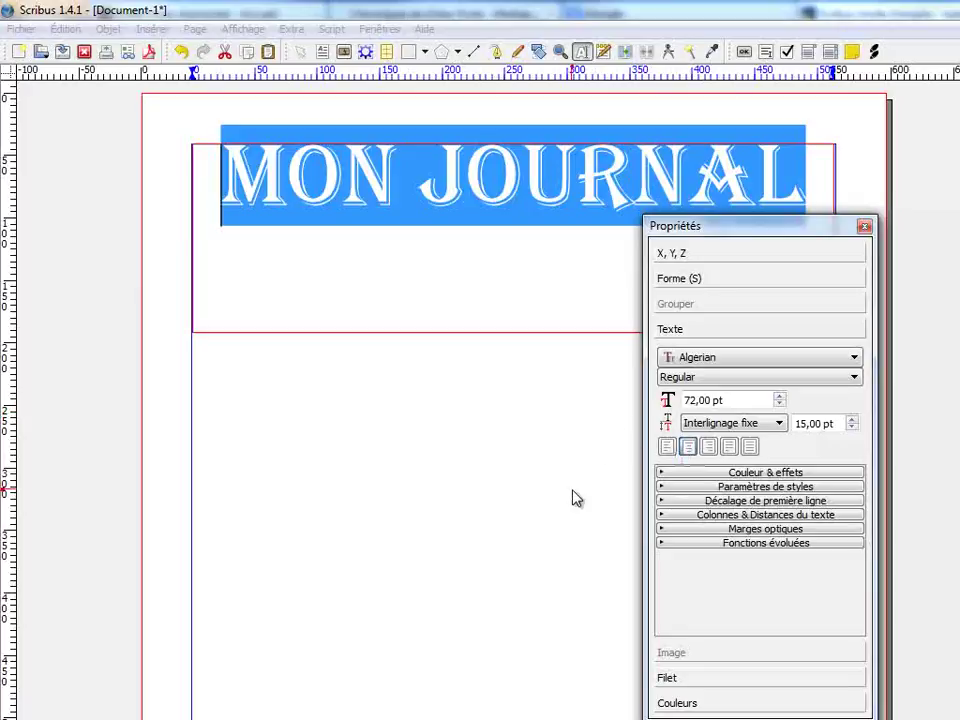
- Set the title's text colour to darkslategray in the colour and effects settings and deselect the text
left_click(661, 474)
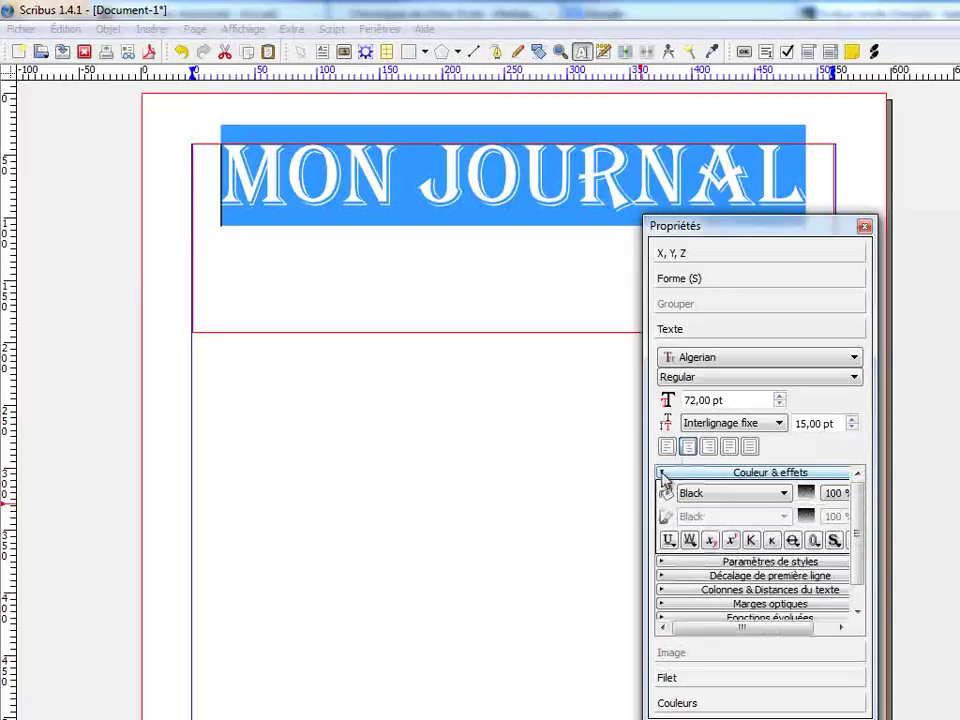
left_click(784, 494)
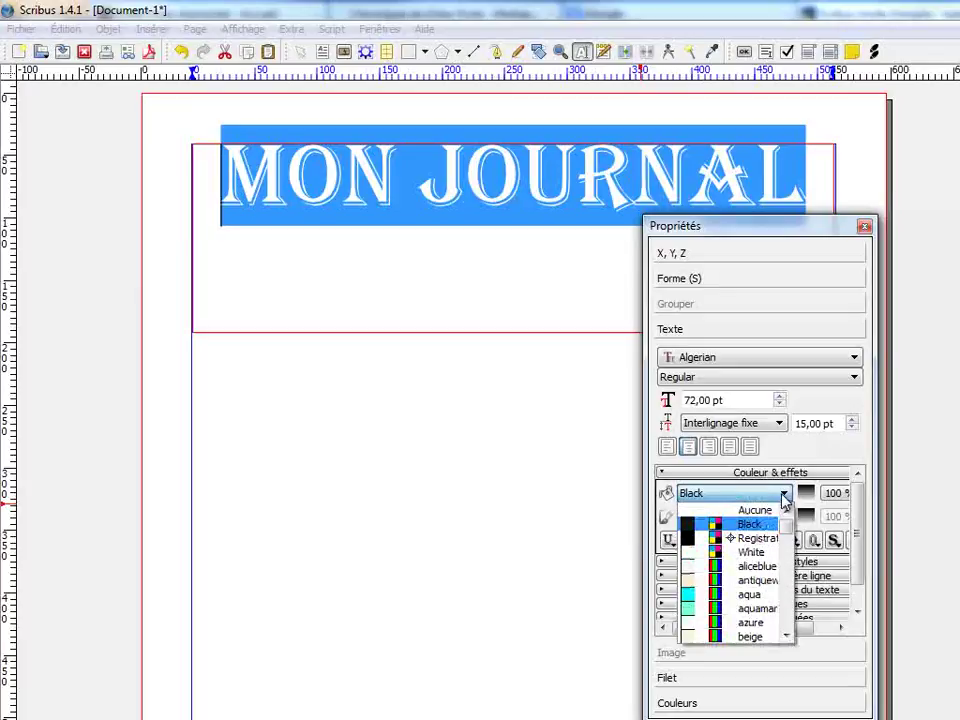
scroll(746, 540, "down", 3)
scroll(705, 553, "down", 3)
scroll(705, 555, "up", 1)
scroll(705, 558, "down", 2)
scroll(705, 560, "down", 2)
scroll(705, 560, "down", 4)
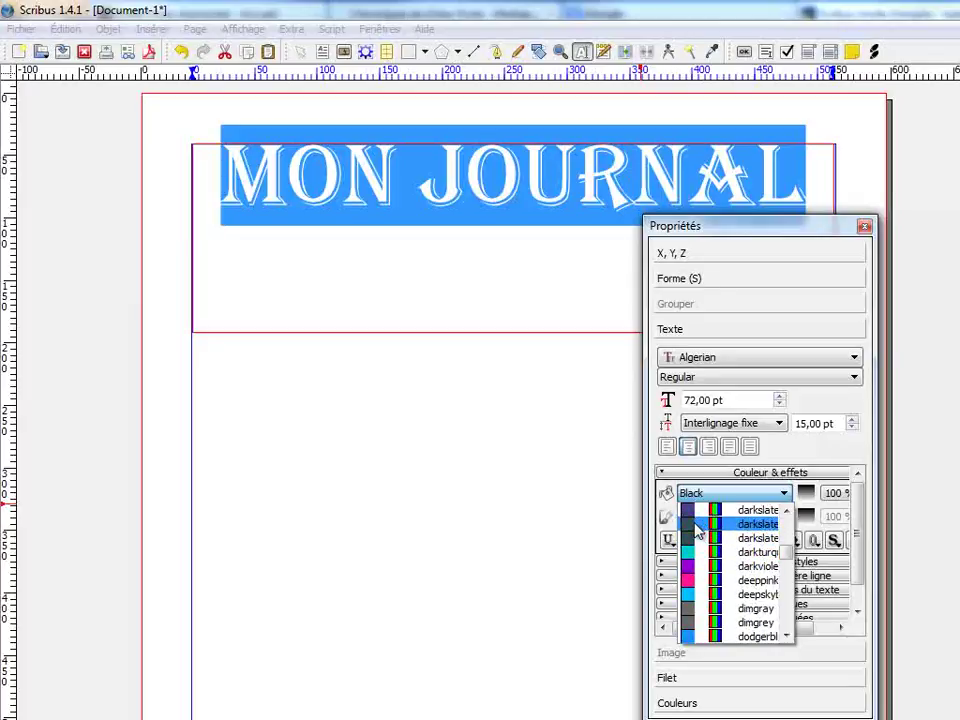
left_click(700, 525)
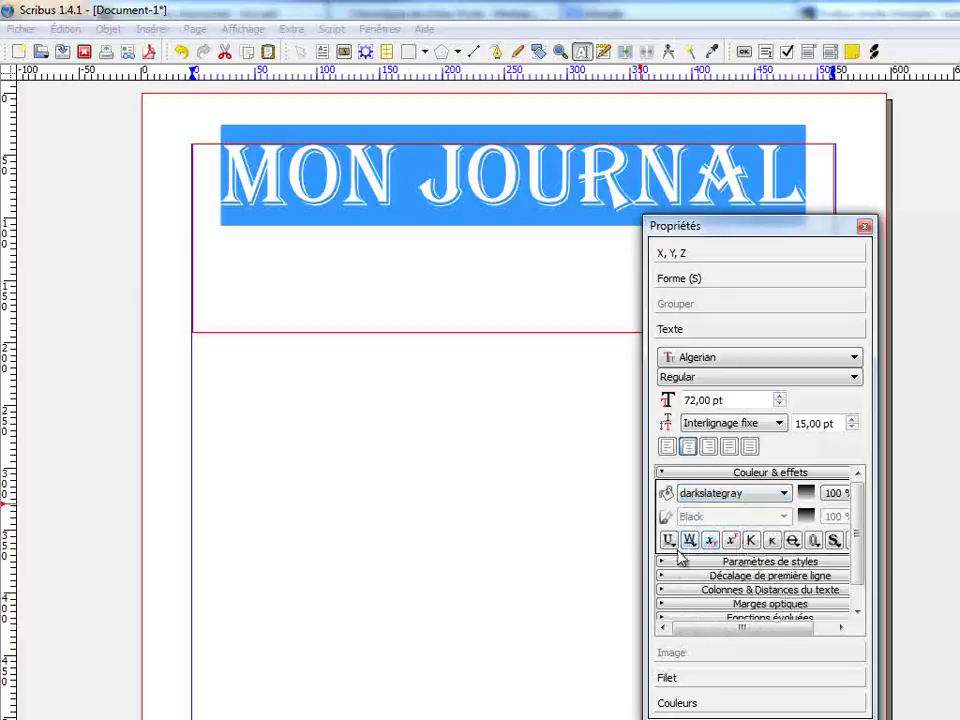
left_click(538, 244)
- Set the text colour of the whole title "Mon Journal" to saddlebrown
left_click_drag(222, 175, 825, 207)
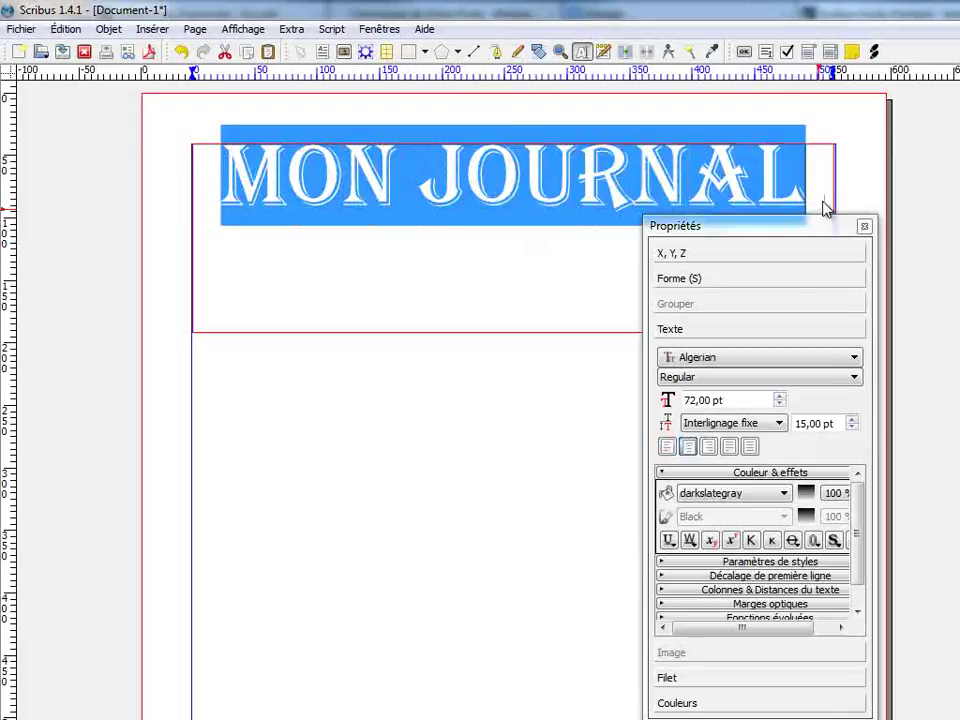
left_click(765, 495)
scroll(718, 566, "down", 20)
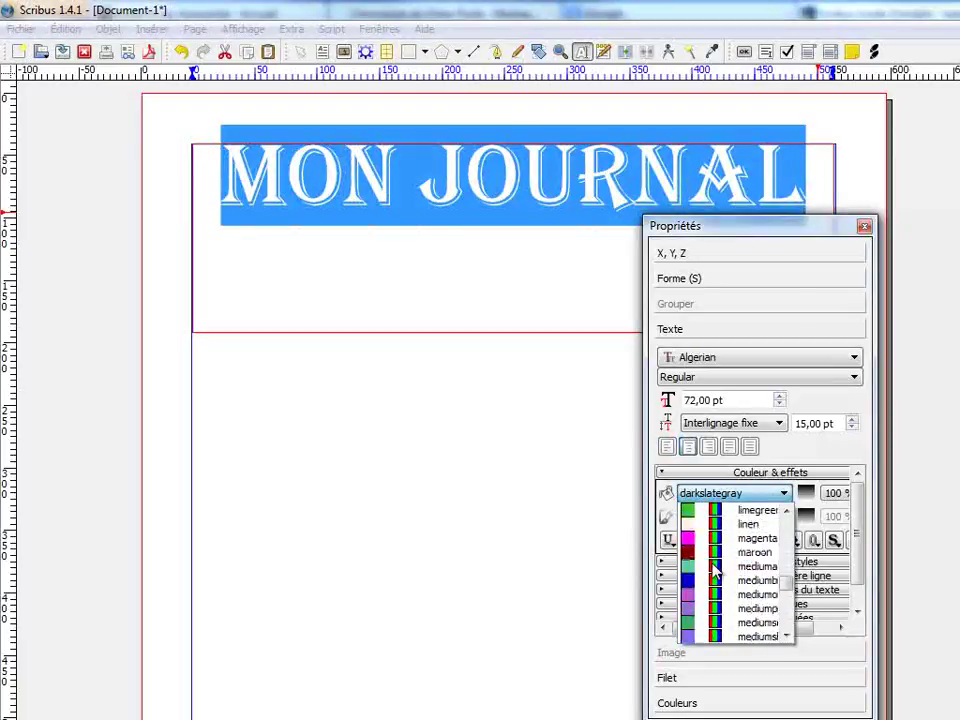
left_click(692, 596)
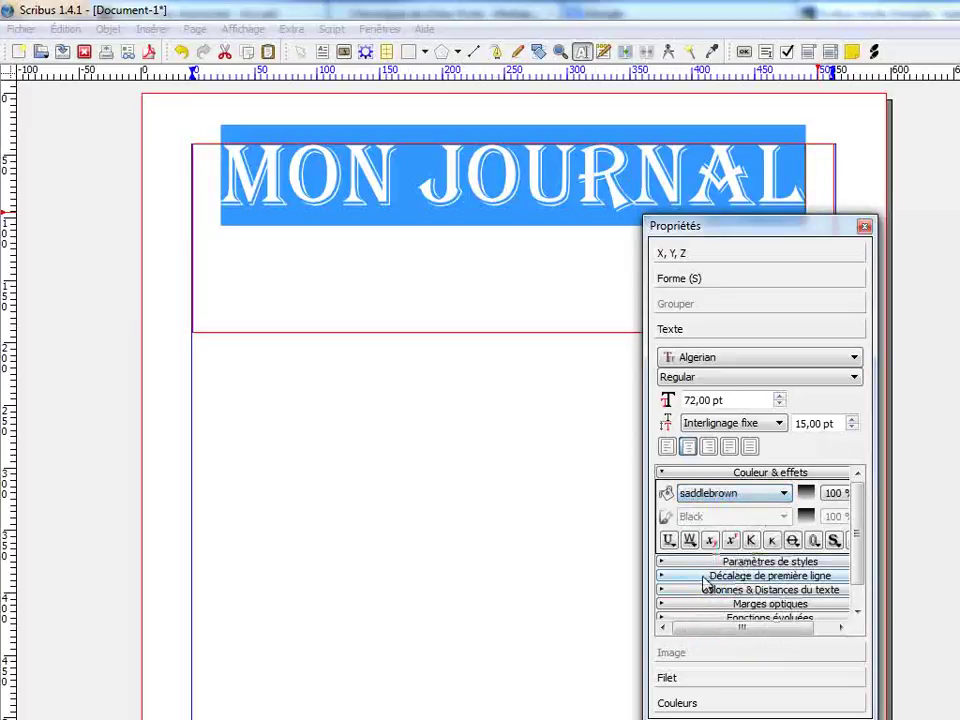
left_click(496, 277)
left_click_drag(806, 178, 164, 195)
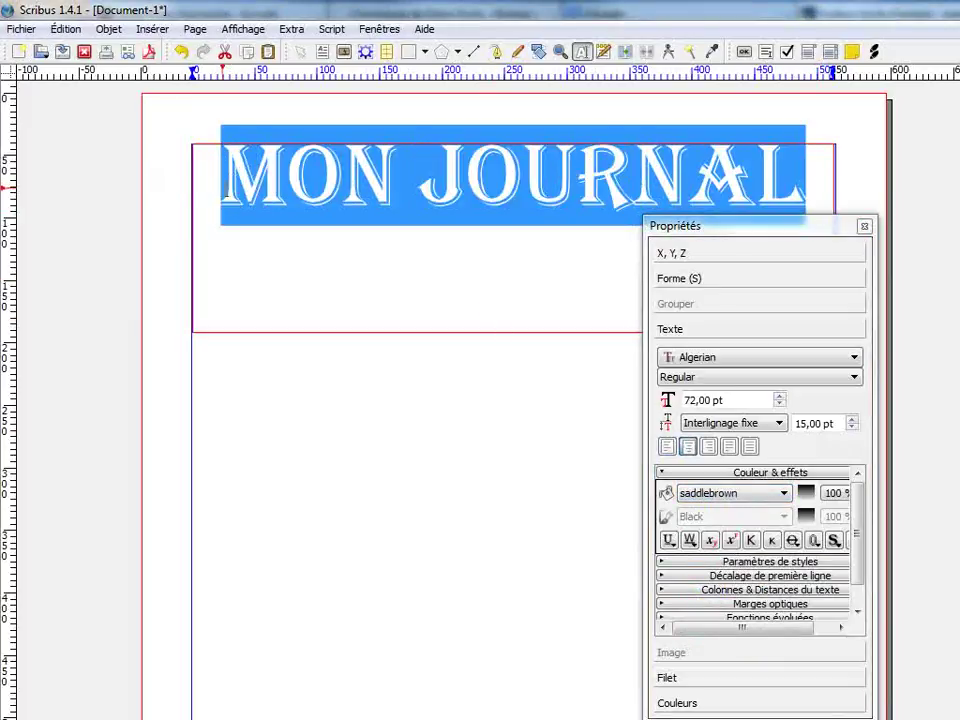
- Insert empty lines before the title "Mon Journal" so that it sits entirely inside its text frame
left_click(222, 190)
key("Return")
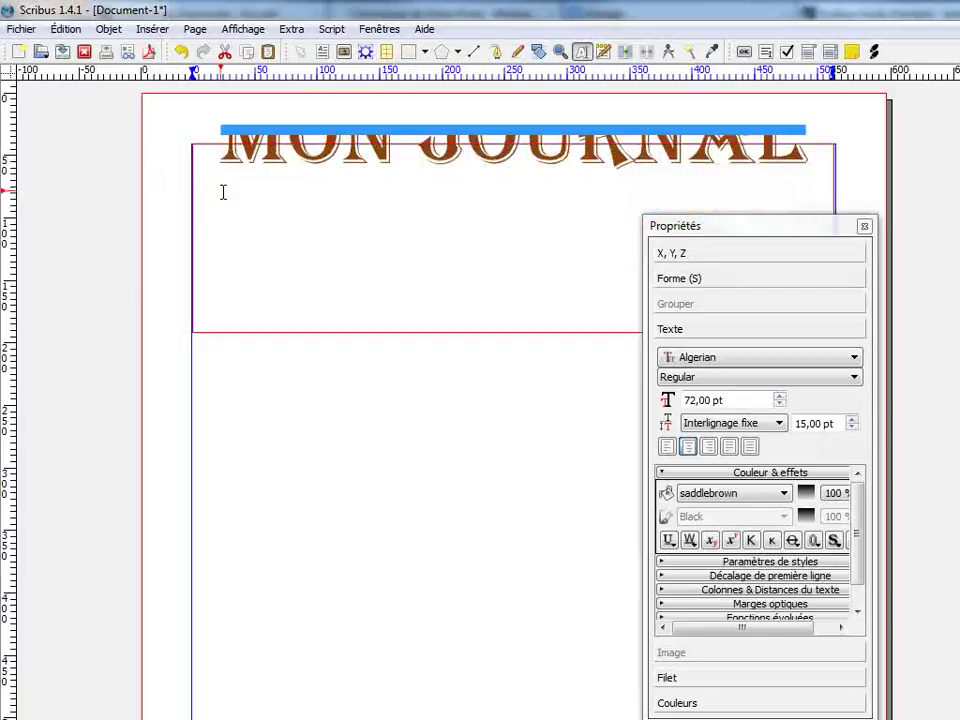
key("Return")
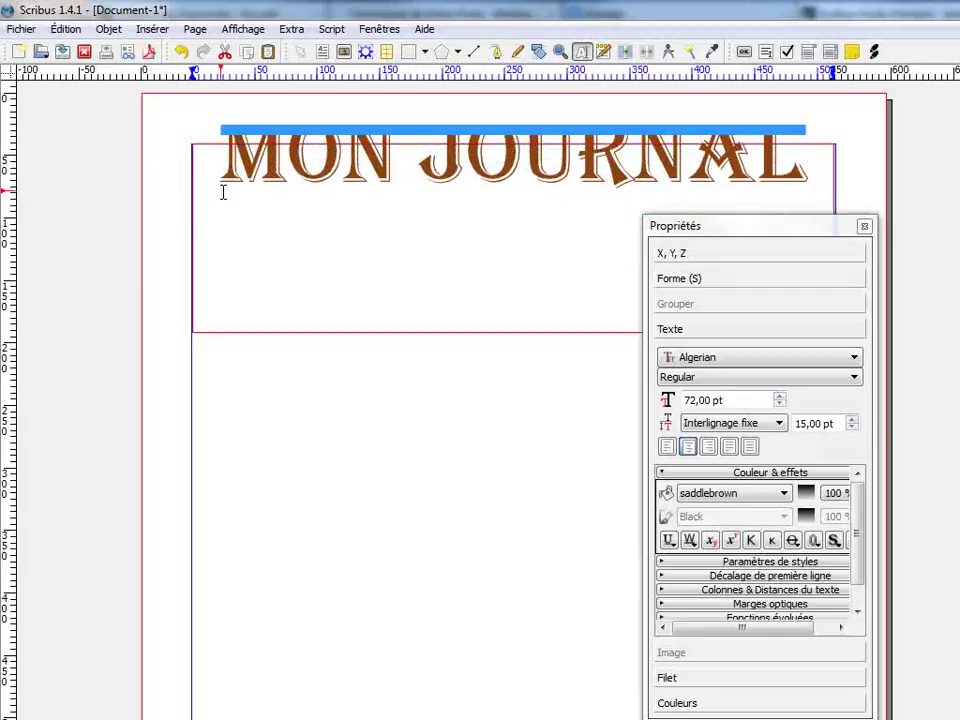
key("Return")
key("Return")
key("Return")
key("Return")
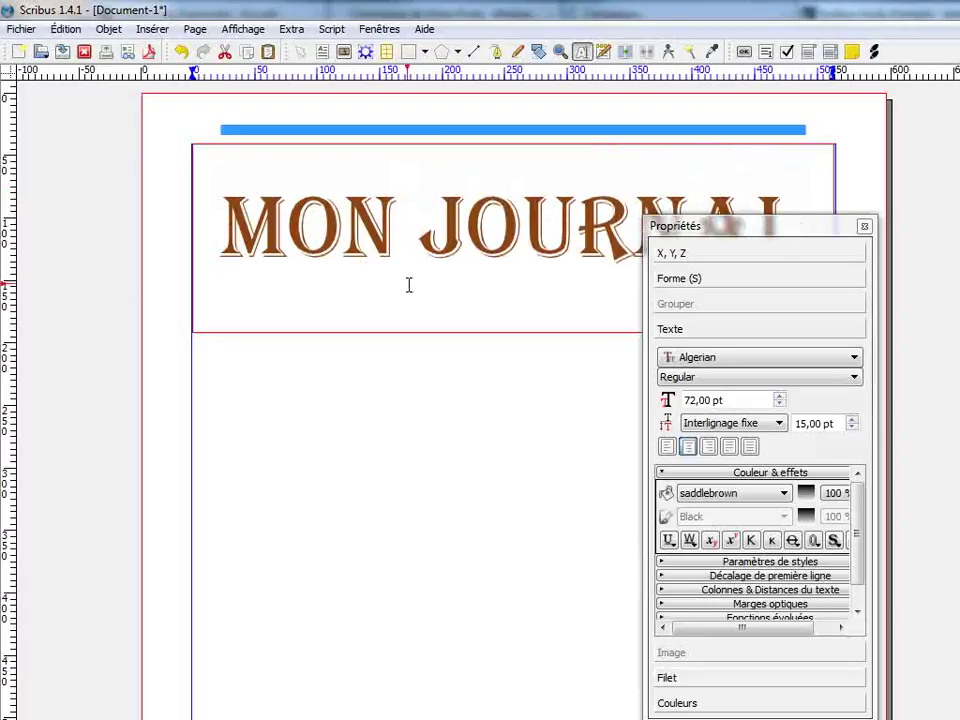
- Try all capitals on the whole title "Mon Journal", and switch it to small capitals instead
left_click_drag(221, 225, 812, 228)
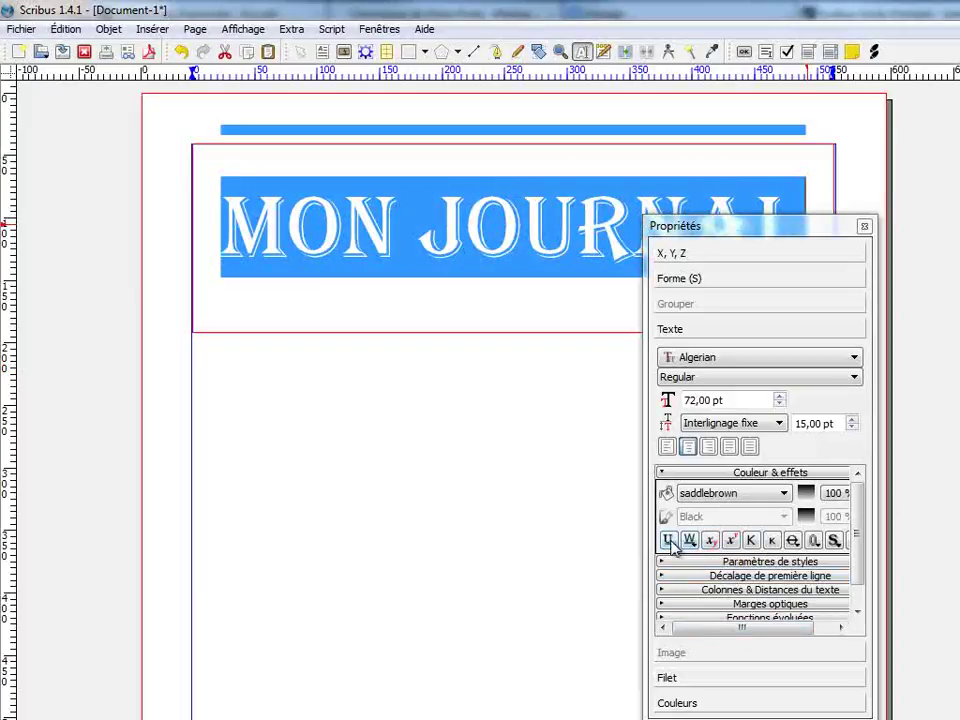
left_click(753, 542)
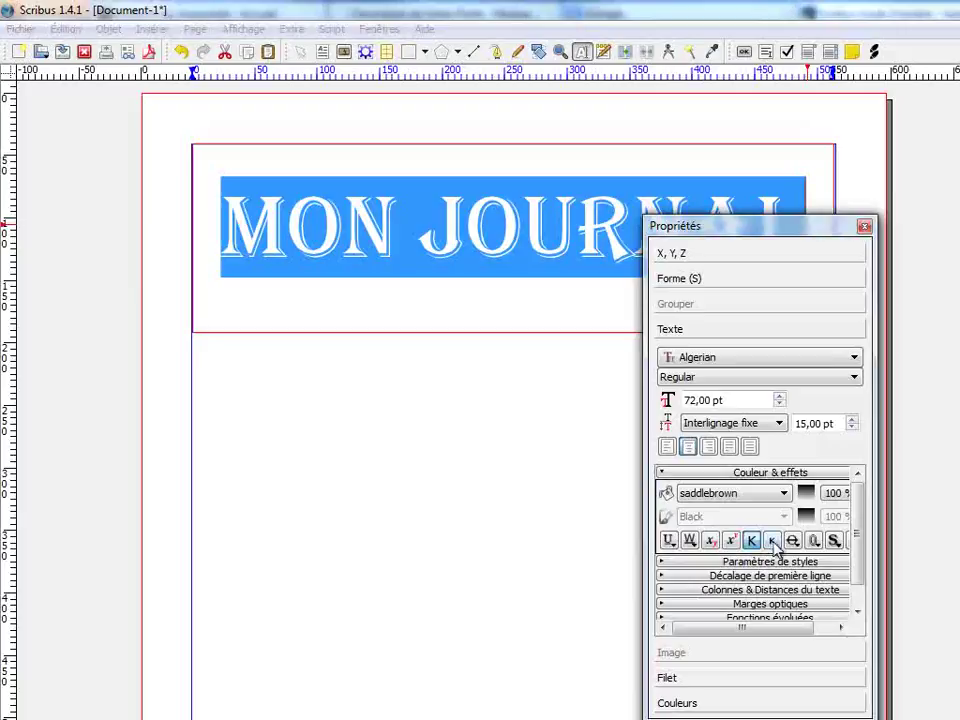
left_click(772, 541)
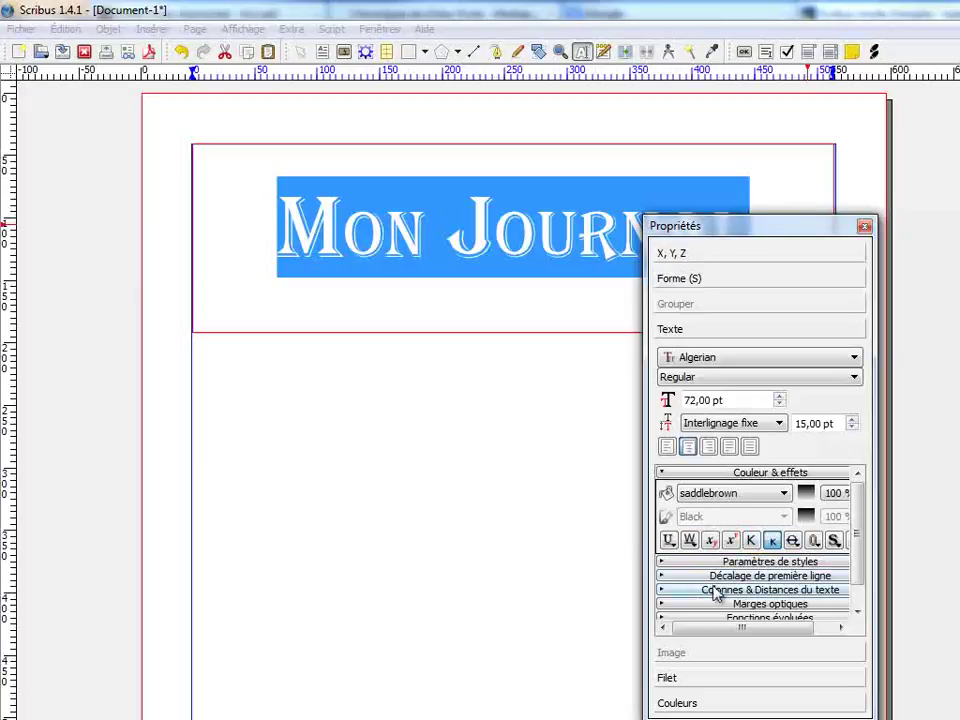
left_click(662, 562)
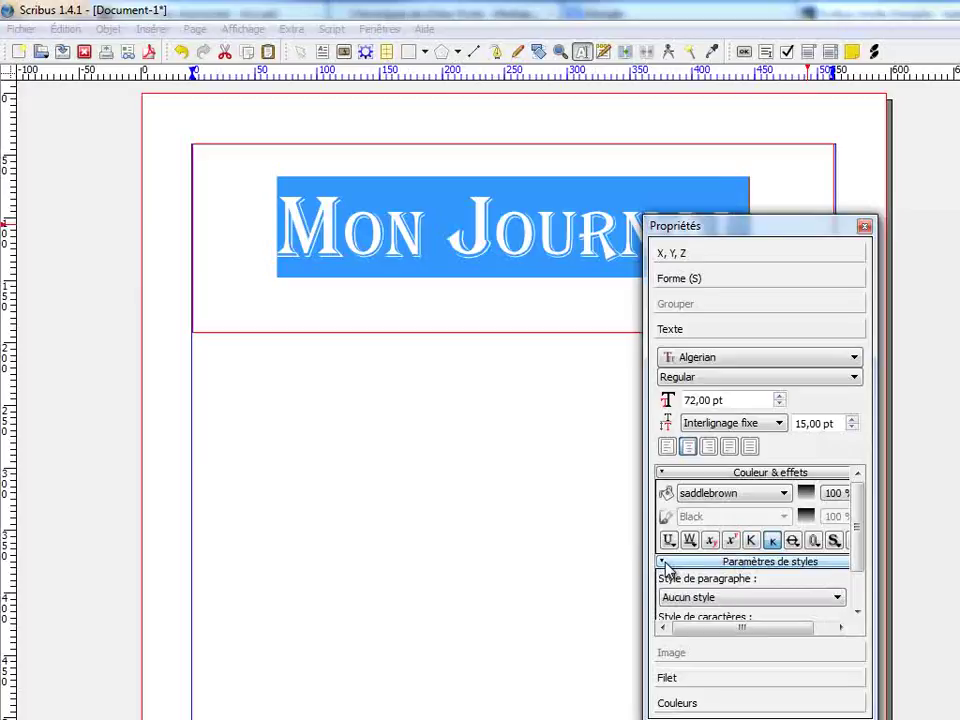
left_click(664, 562)
left_click(662, 577)
left_click(662, 577)
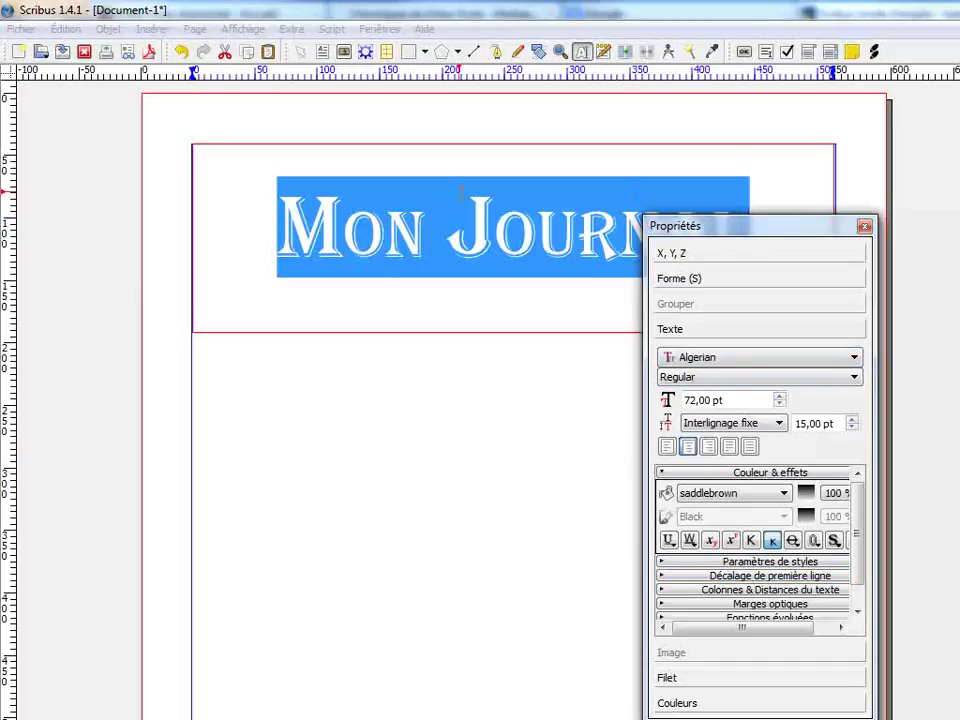
- Deselect the title text and fill the background of its frame with darkgrey
left_click(257, 214)
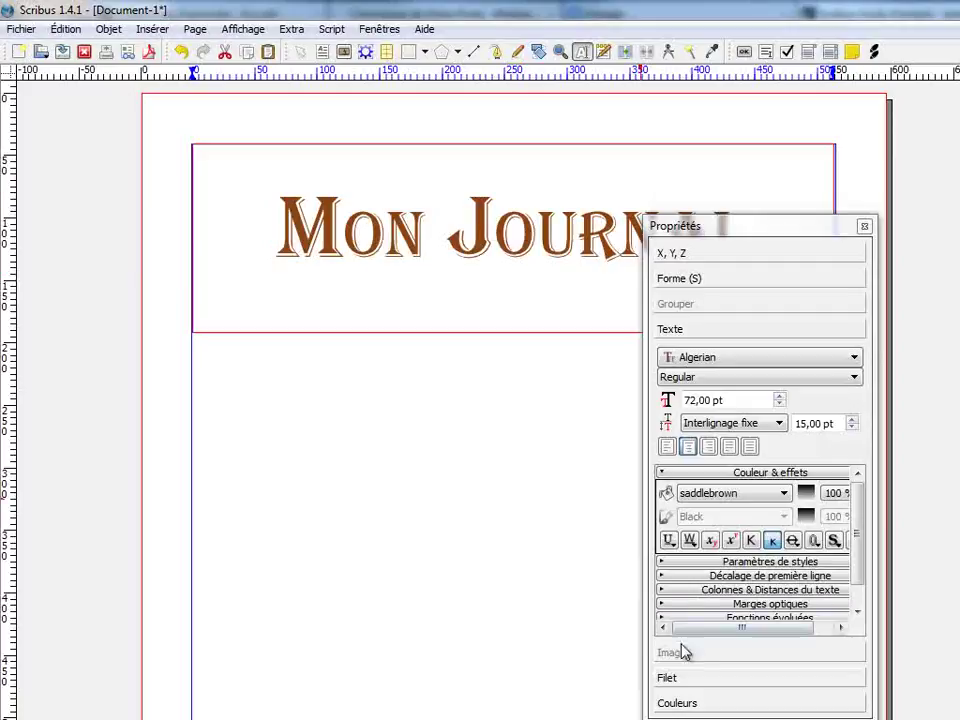
left_click(678, 704)
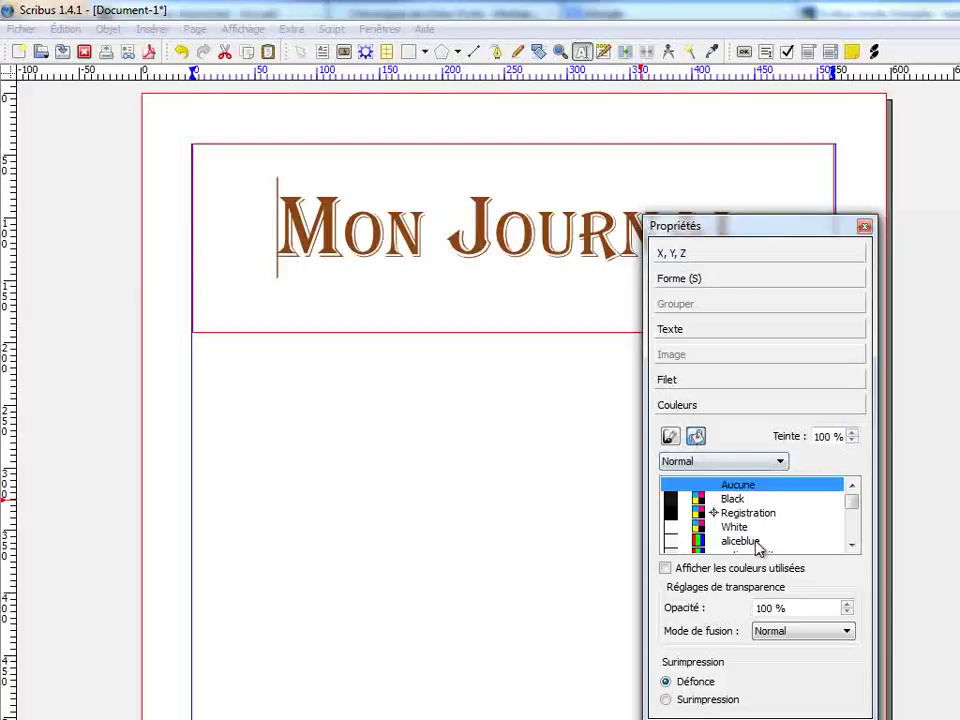
left_click_drag(853, 506, 855, 512)
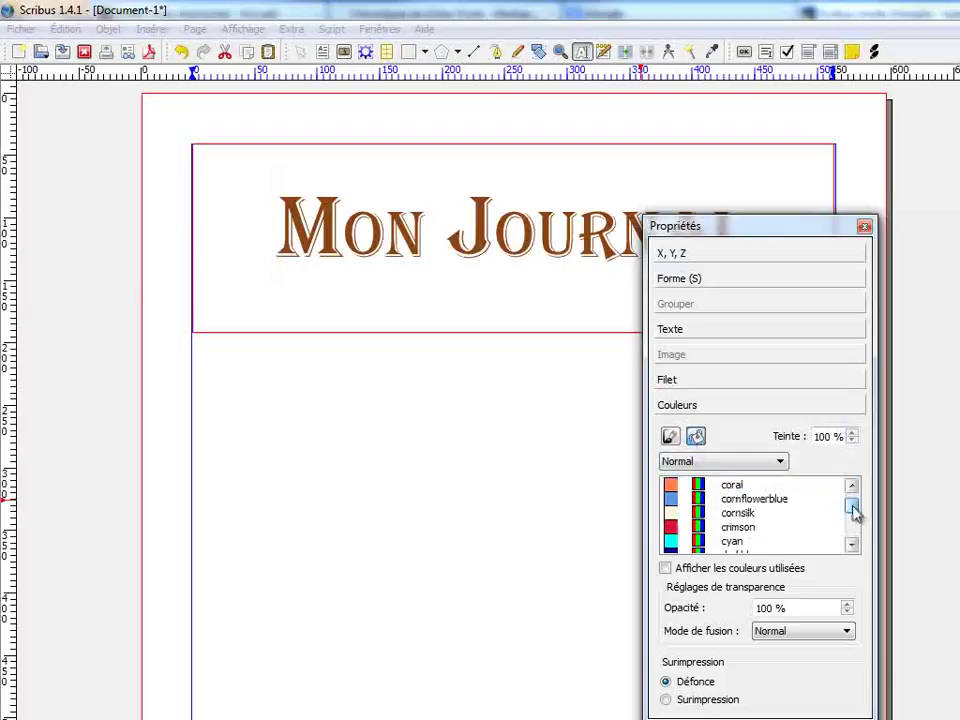
left_click(852, 545)
left_click(852, 545)
left_click(852, 545)
left_click(852, 545)
left_click(852, 545)
left_click(852, 545)
left_click(852, 545)
left_click(852, 545)
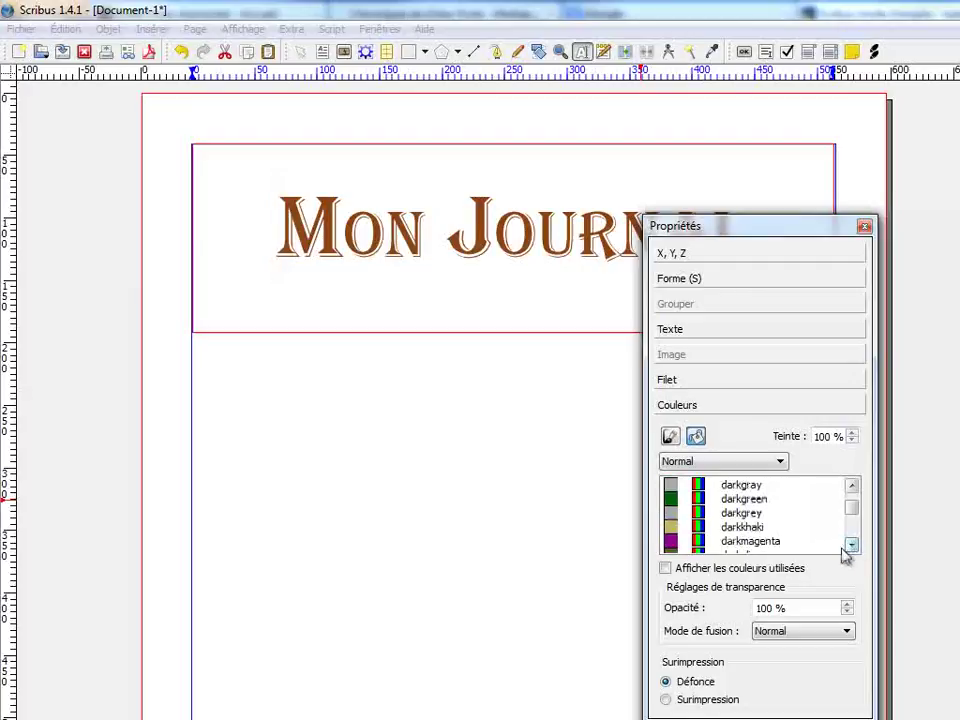
left_click(740, 513)
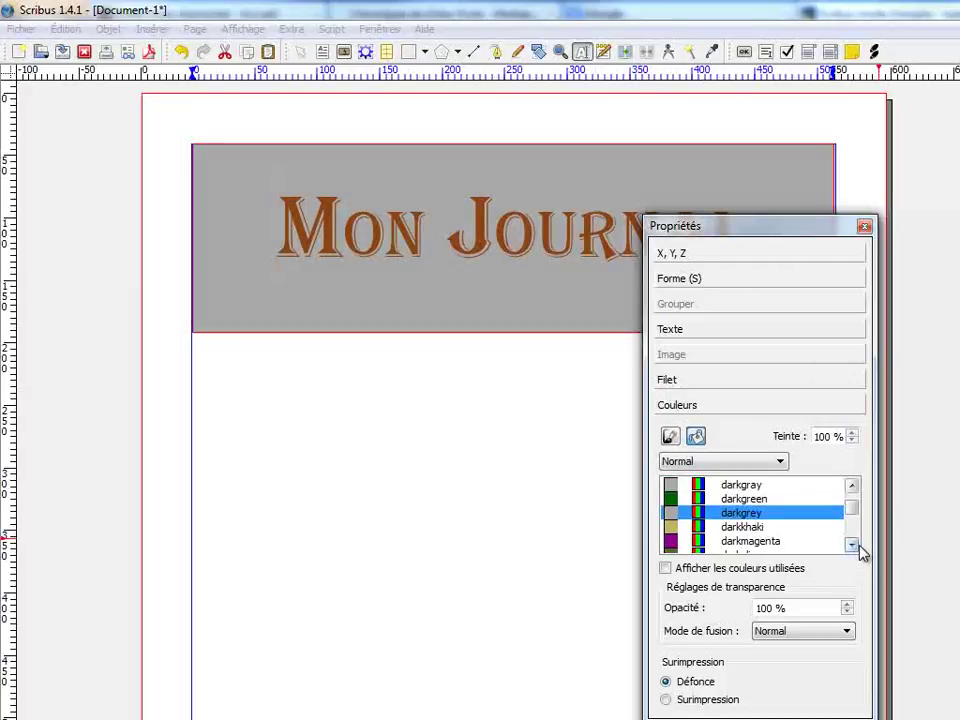
- Change the title frame's background fill to darkorange
left_click(852, 545)
left_click(852, 545)
left_click(852, 545)
left_click(852, 545)
left_click(852, 545)
left_click(744, 500)
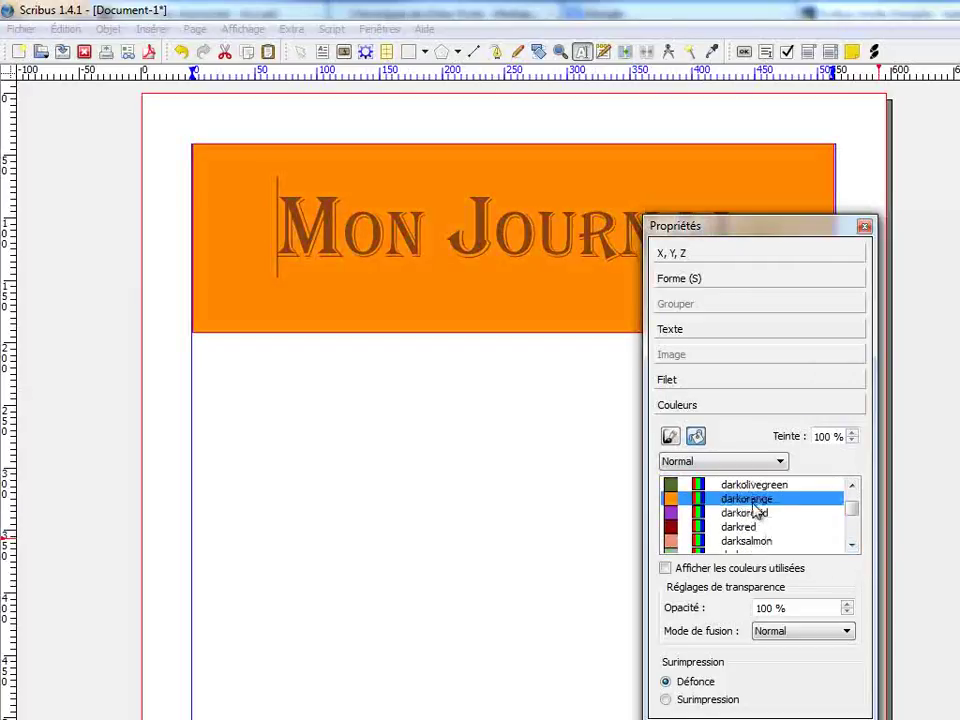
- Set the background fill of the title frame to lavender
left_click(852, 545)
left_click(852, 545)
left_click(852, 545)
left_click(852, 545)
left_click_drag(852, 545, 852, 545)
left_click(672, 513)
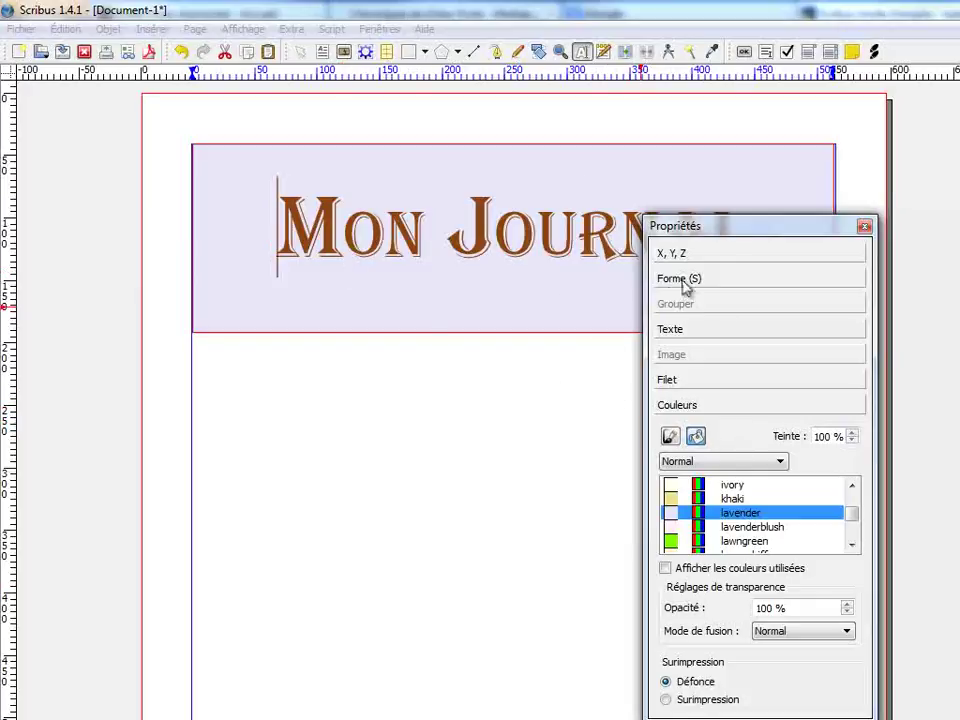
- Rotate the title frame by 1° and set its height to 145,75 pt
left_click(675, 258)
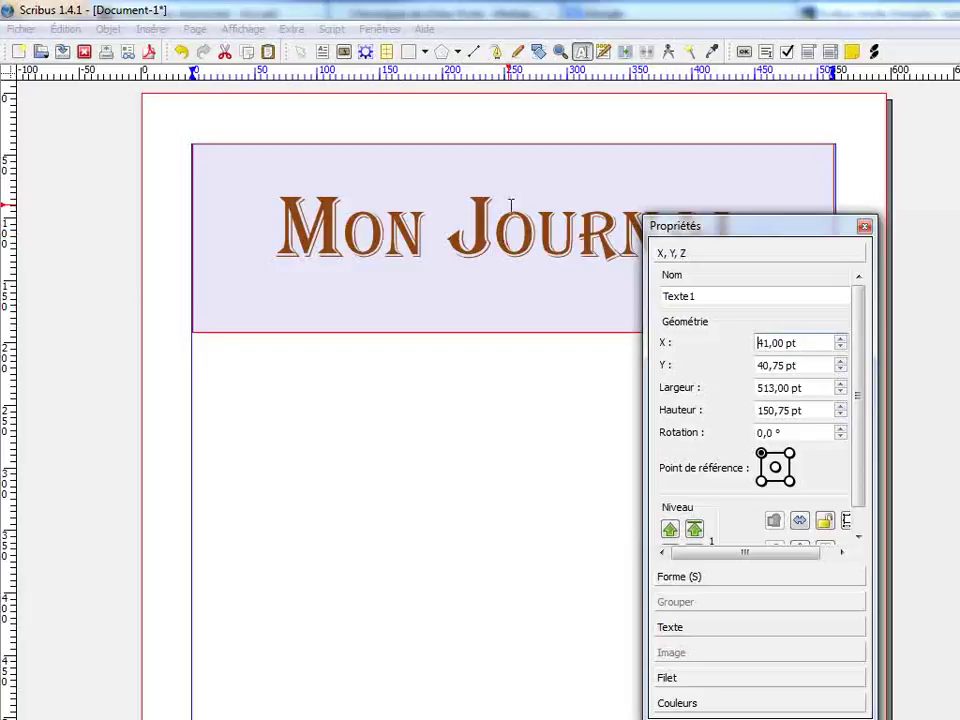
left_click(842, 429)
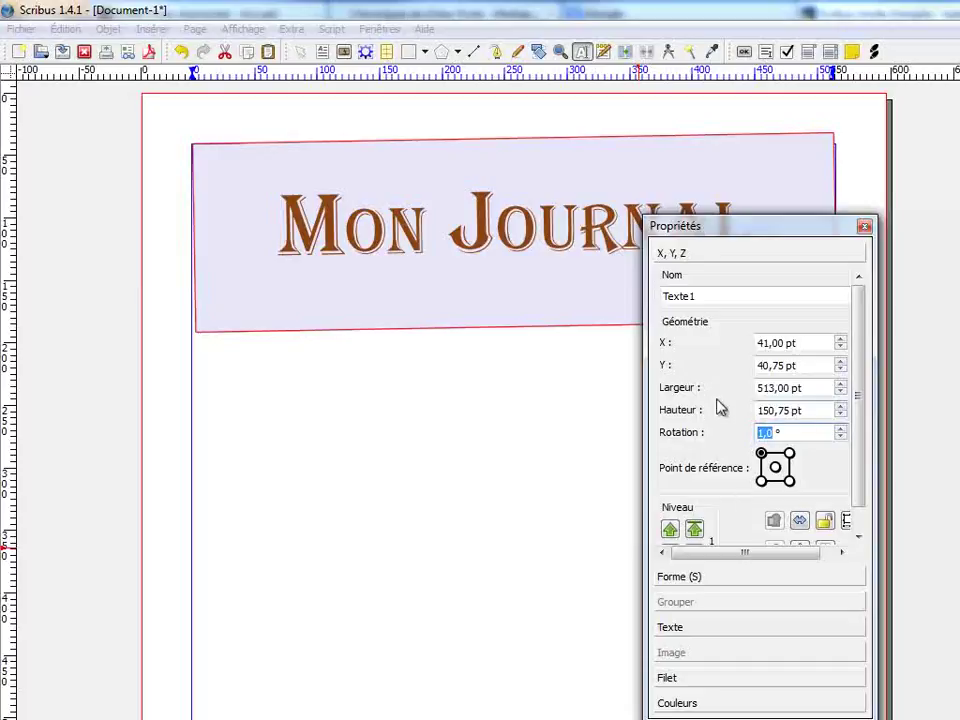
left_click(840, 418)
left_click(840, 418)
left_click(840, 418)
left_click(840, 418)
left_click(840, 418)
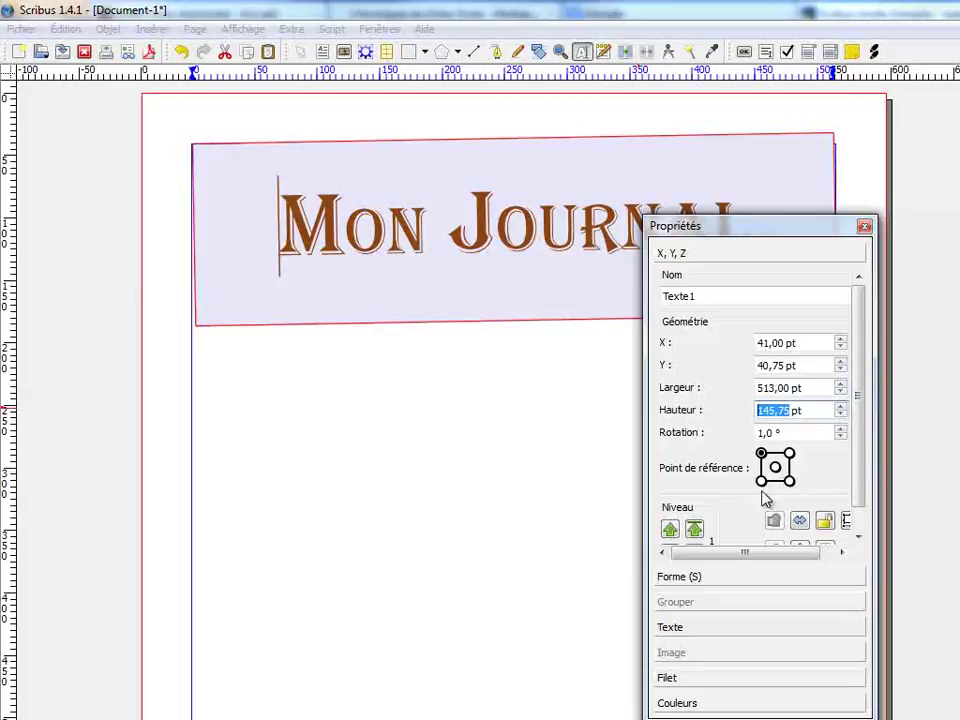
- Round the corners of the title frame with a radius of 19 pt and deselect the frame
left_click(687, 578)
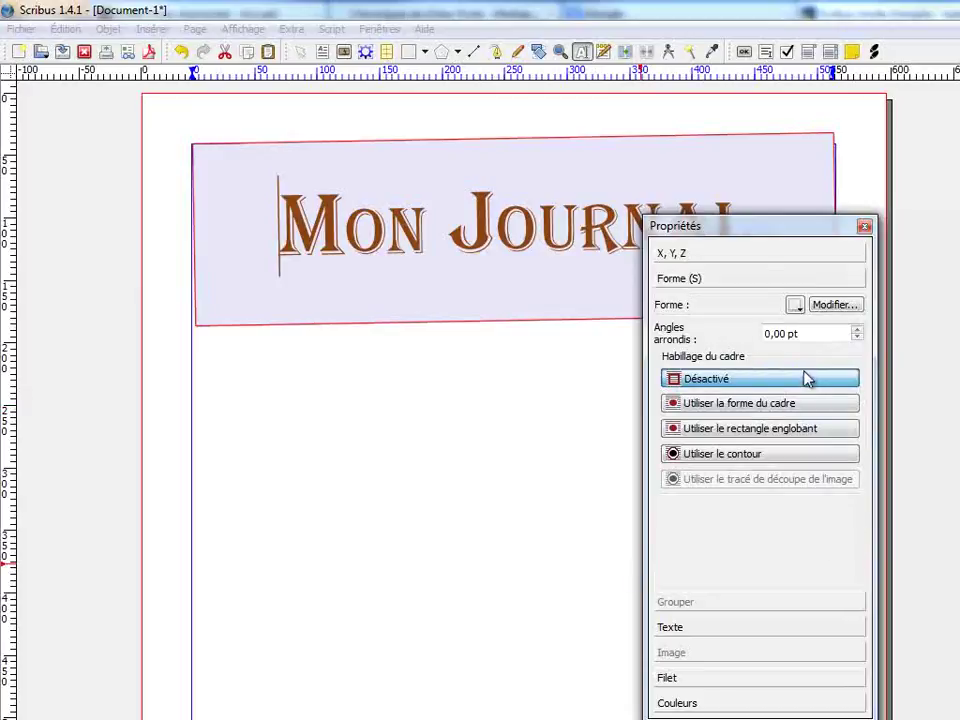
left_click(858, 333)
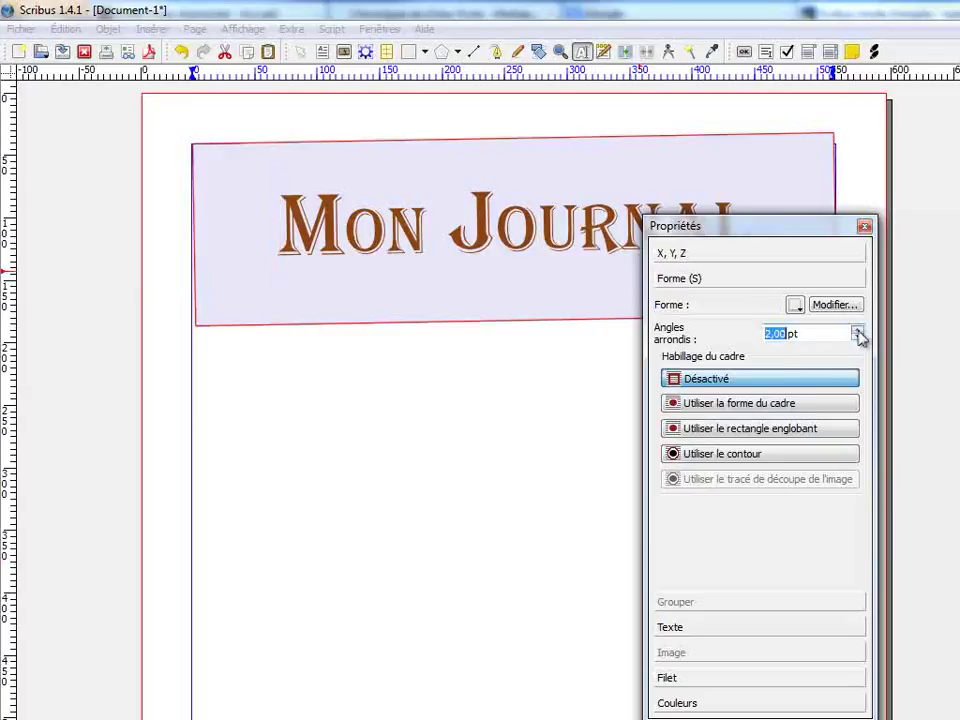
left_click(858, 333)
left_click(858, 333)
left_click(858, 333)
left_click(858, 333)
left_click(858, 333)
left_click(858, 333)
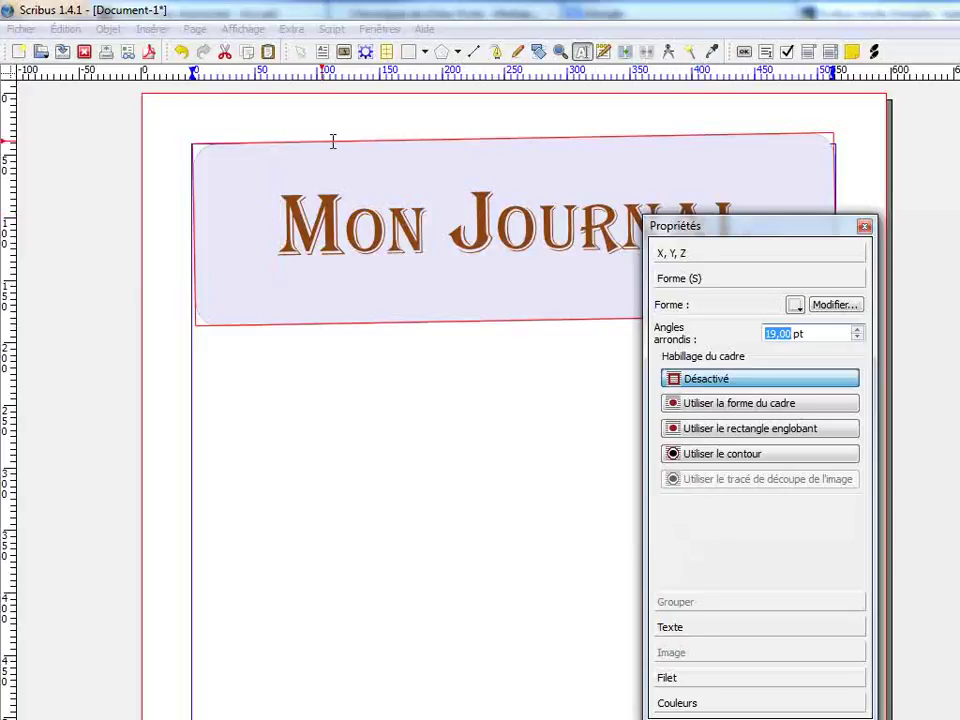
left_click(445, 435)
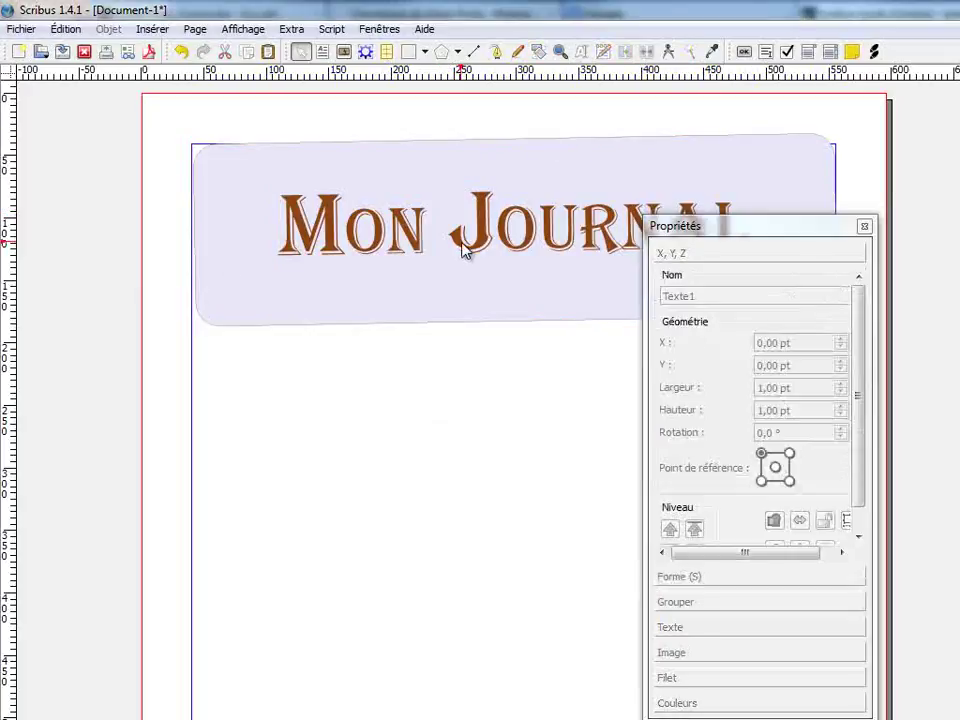
- Select the title frame and set its outline thickness to 3 pt
left_click(347, 182)
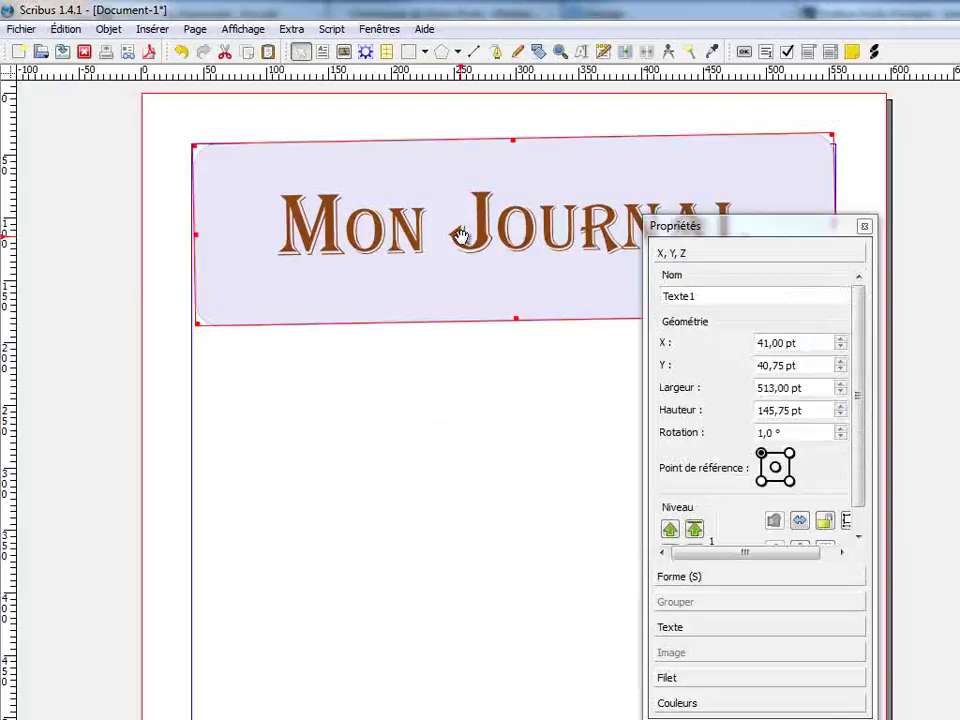
left_click(668, 679)
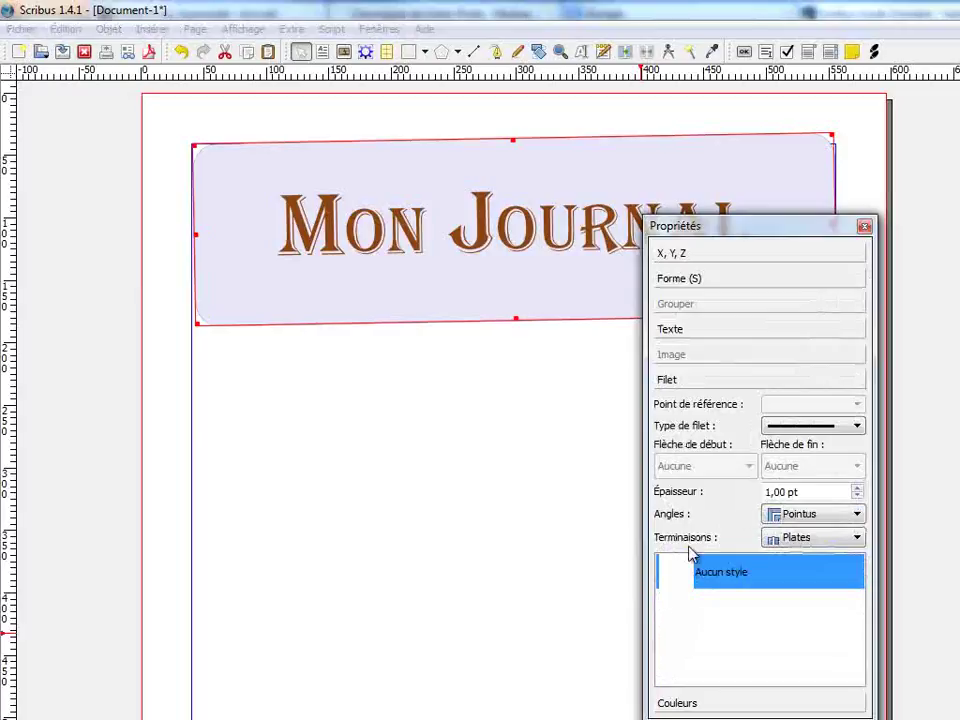
left_click(856, 488)
left_click(856, 488)
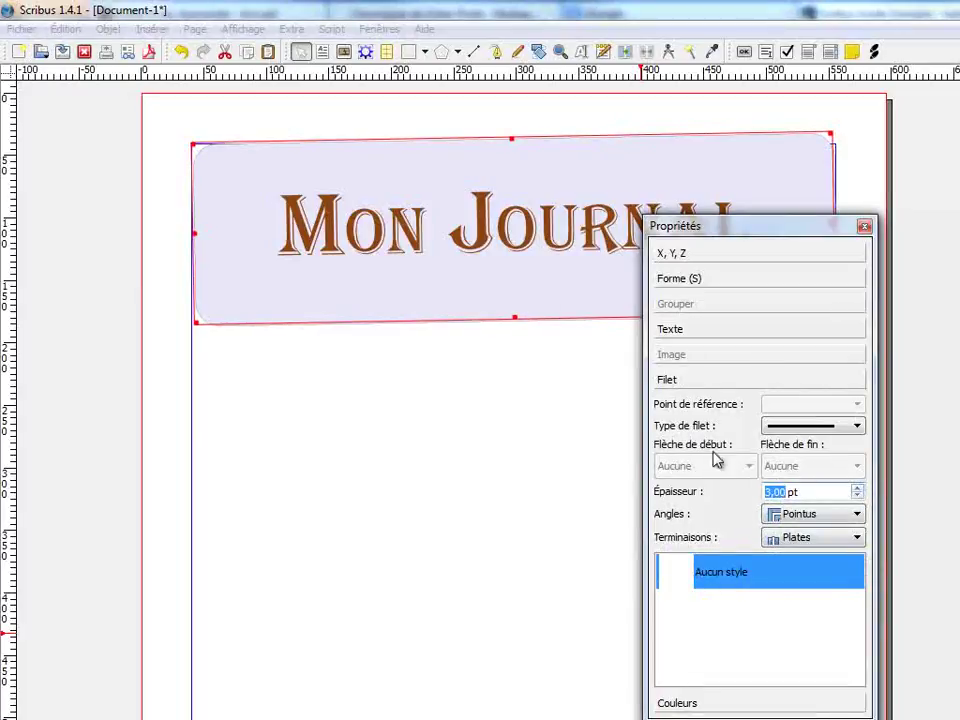
- Set the outline colour of the title frame to Black
left_click(688, 706)
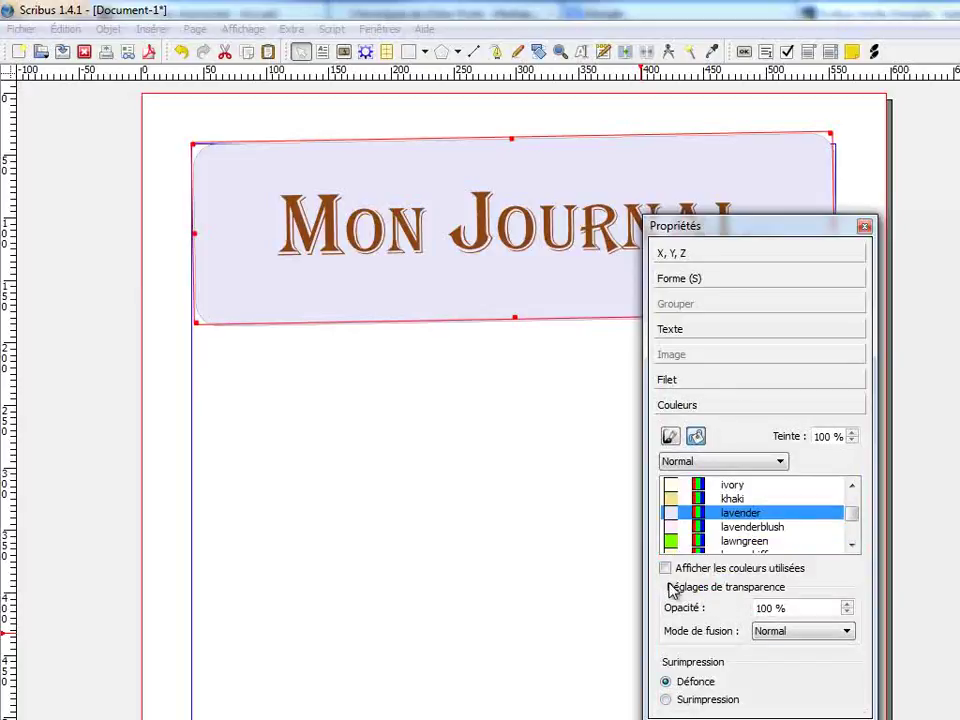
left_click(670, 438)
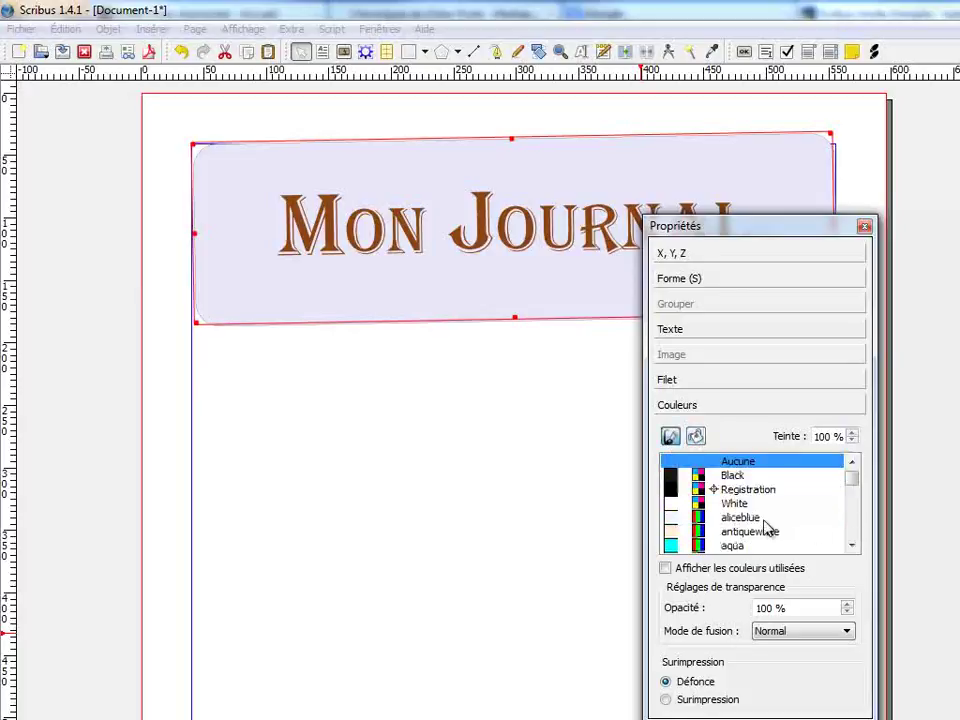
left_click(733, 477)
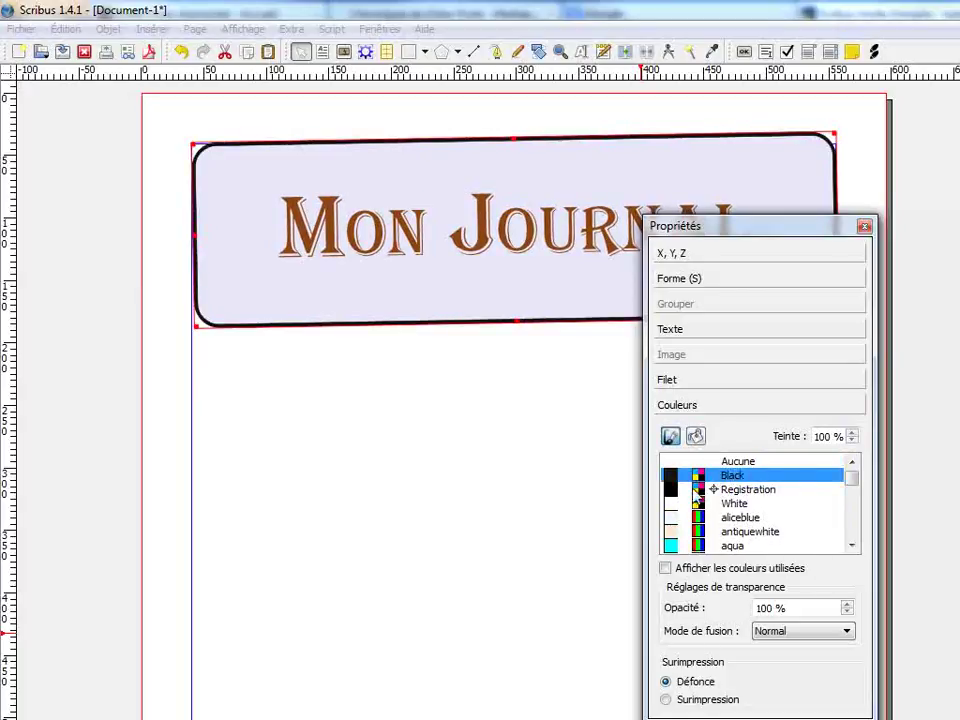
- Change the title frame's outline to a dashed line and move the properties window off the title
left_click(676, 382)
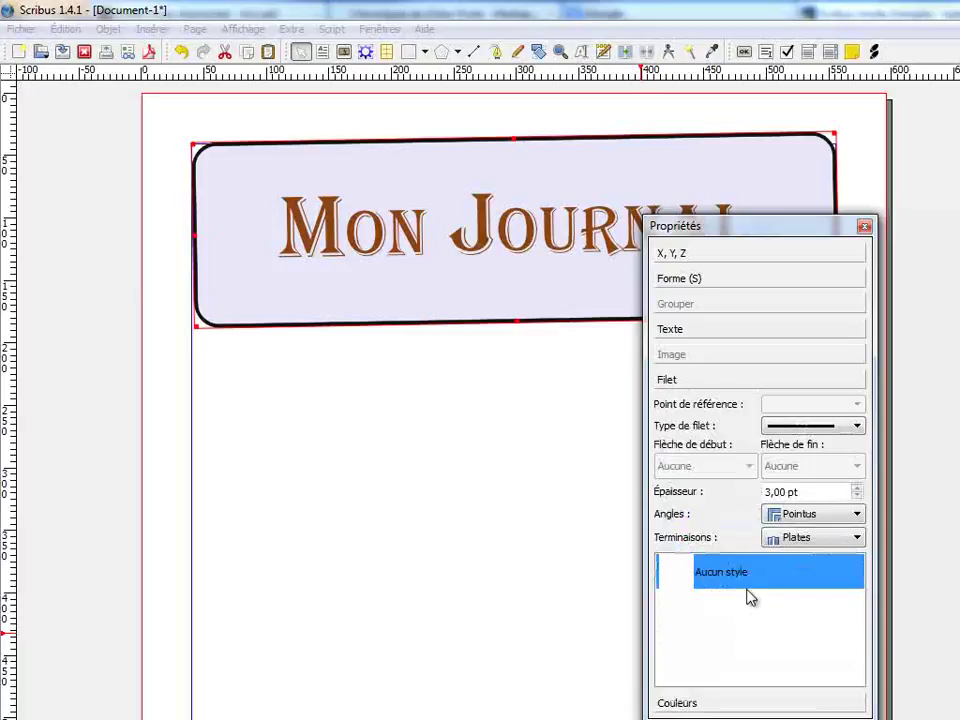
left_click(857, 427)
left_click(836, 452)
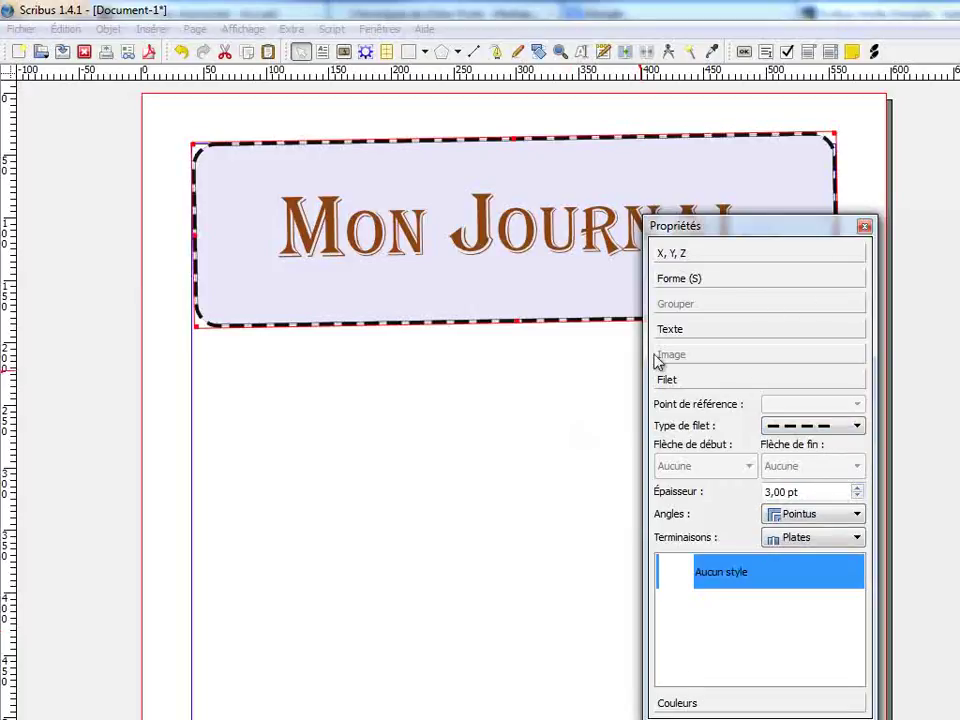
left_click_drag(720, 231, 561, 440)
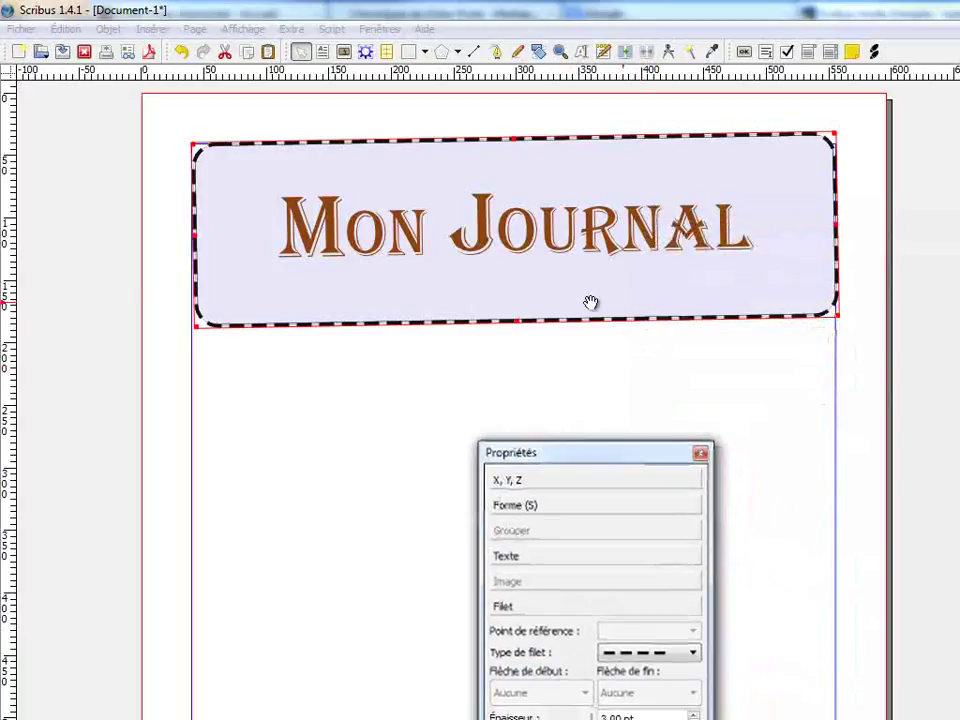